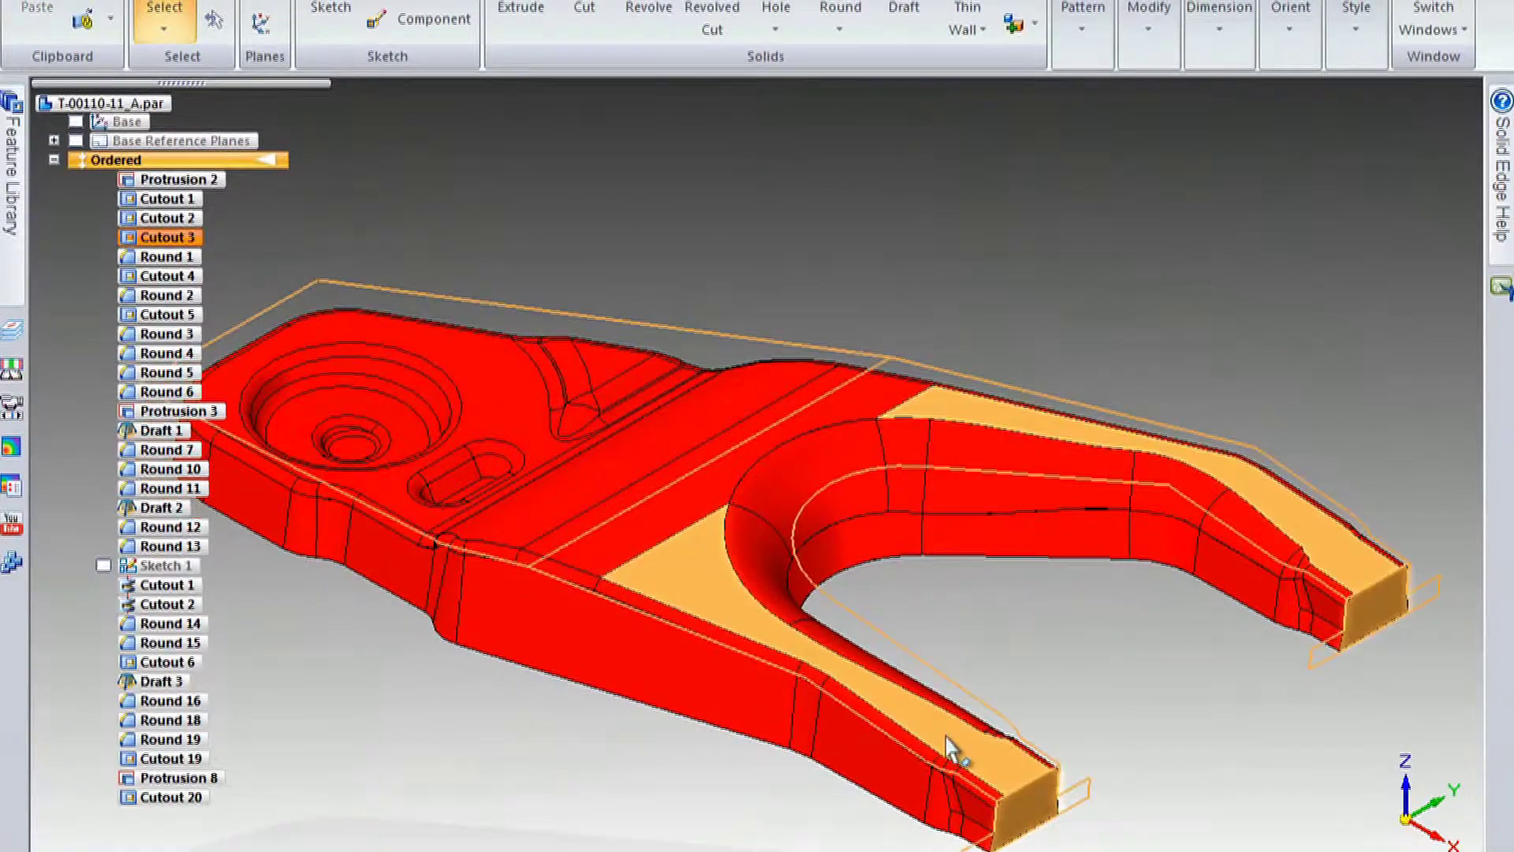
Add a new sheet metal body named Tab to the part.
{"action": "key", "text": "ctrl+f"}
{"action": "key", "text": "ctrl+i"}
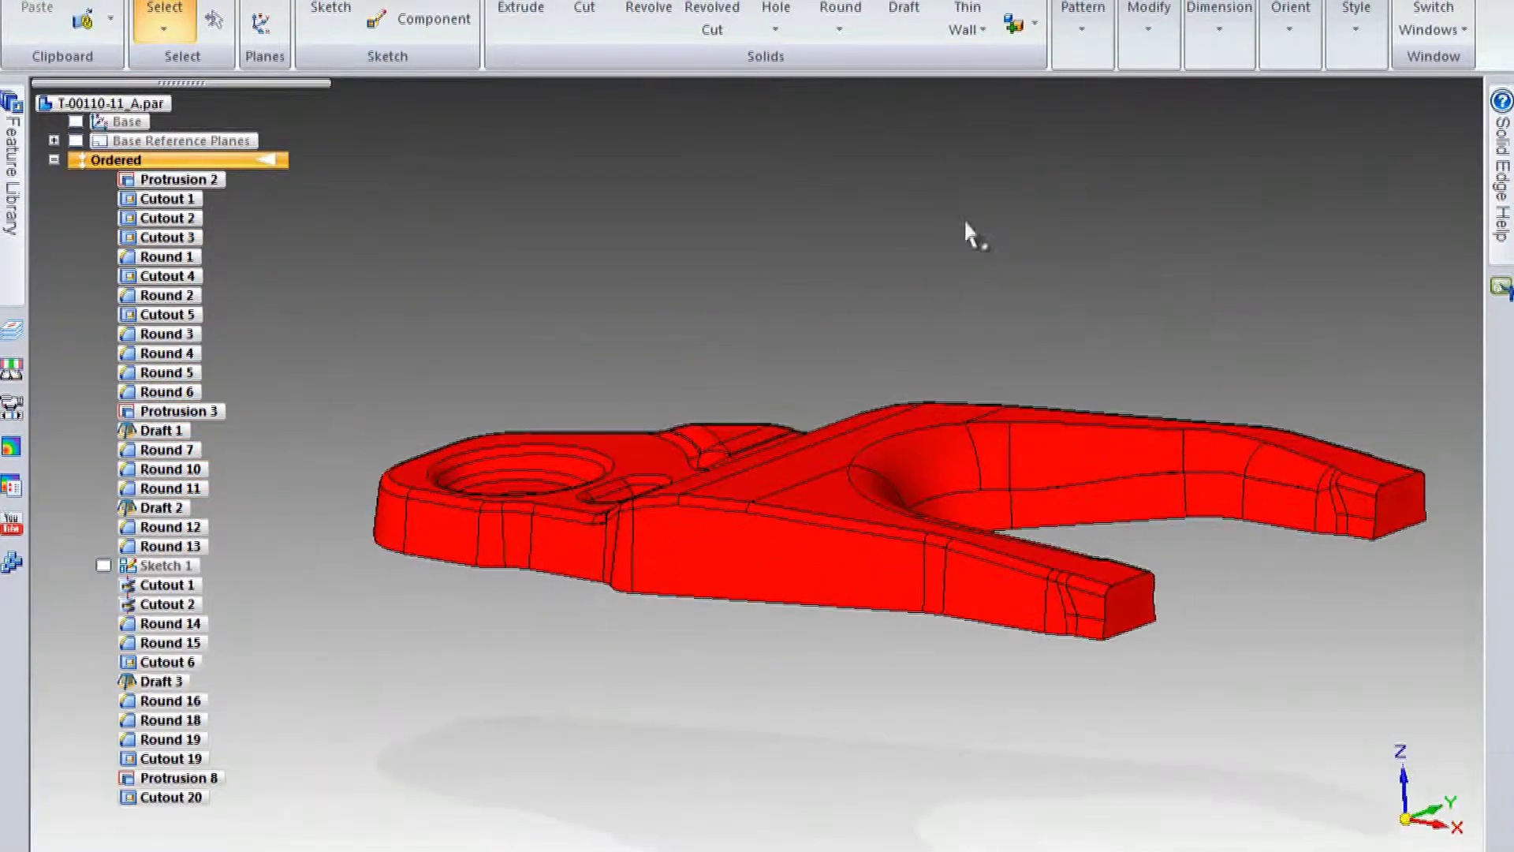
{"action": "left_click", "coordinate": [1035, 24]}
{"action": "left_click", "coordinate": [1042, 59]}
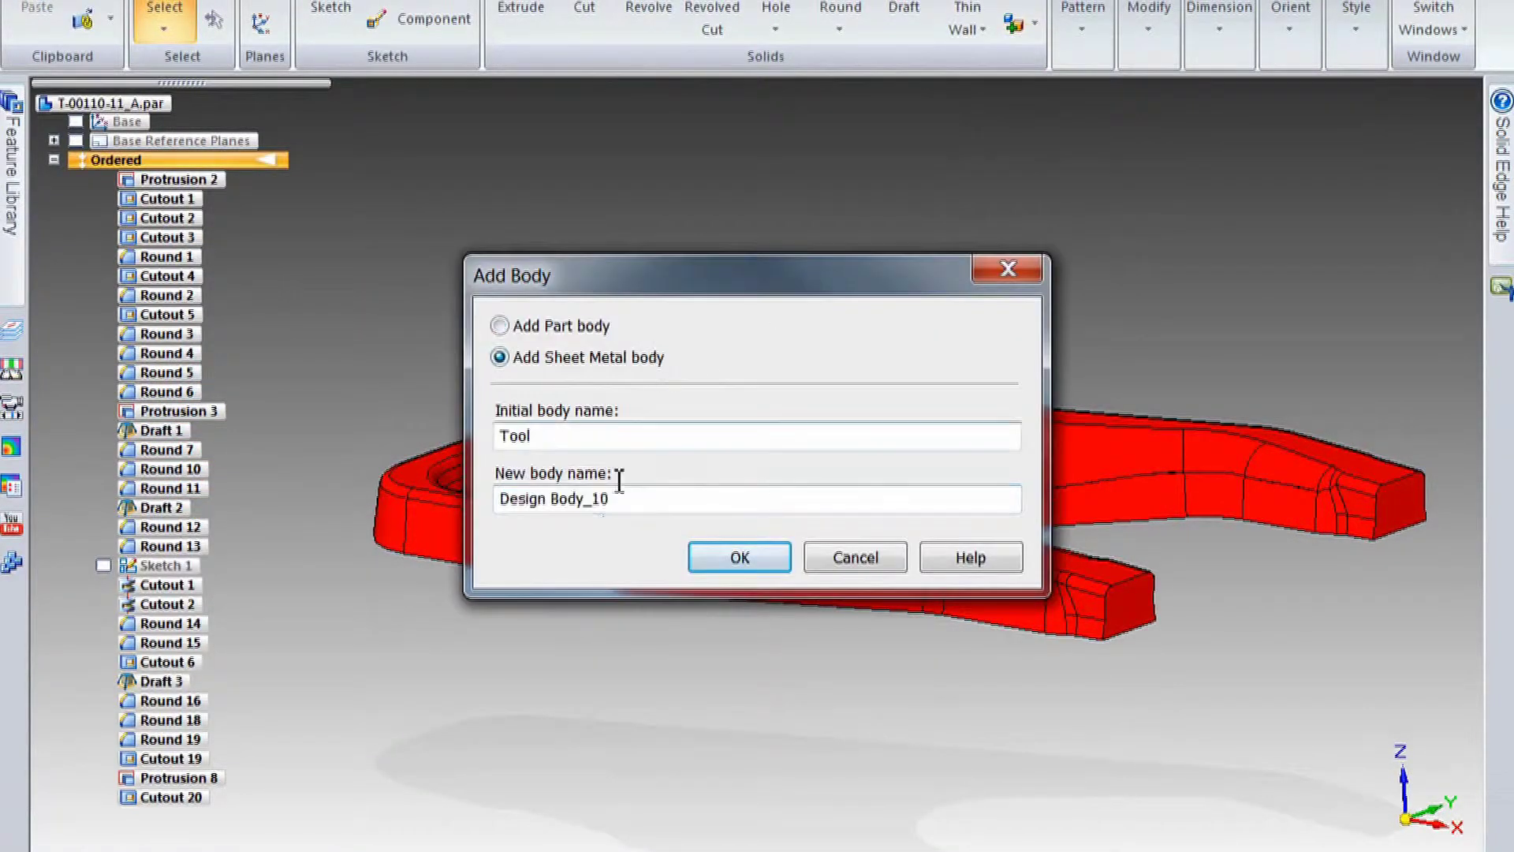
{"action": "left_click", "coordinate": [724, 561]}
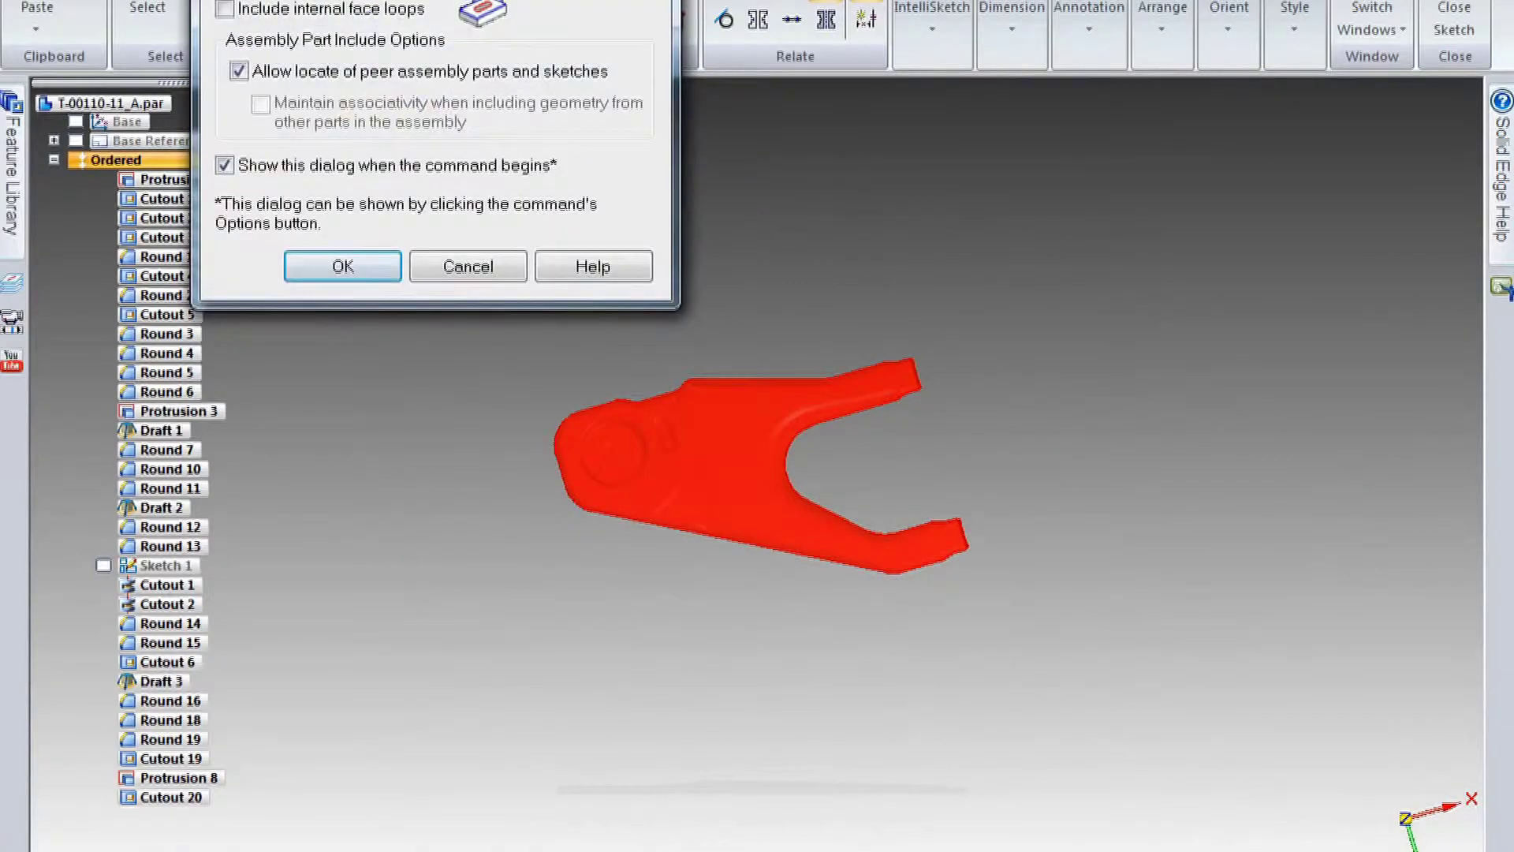
Include the part's top face outline, offset 15 mm outside the face.
{"action": "left_click", "coordinate": [343, 266]}
{"action": "left_click", "coordinate": [634, 106]}
{"action": "left_click", "coordinate": [645, 188]}
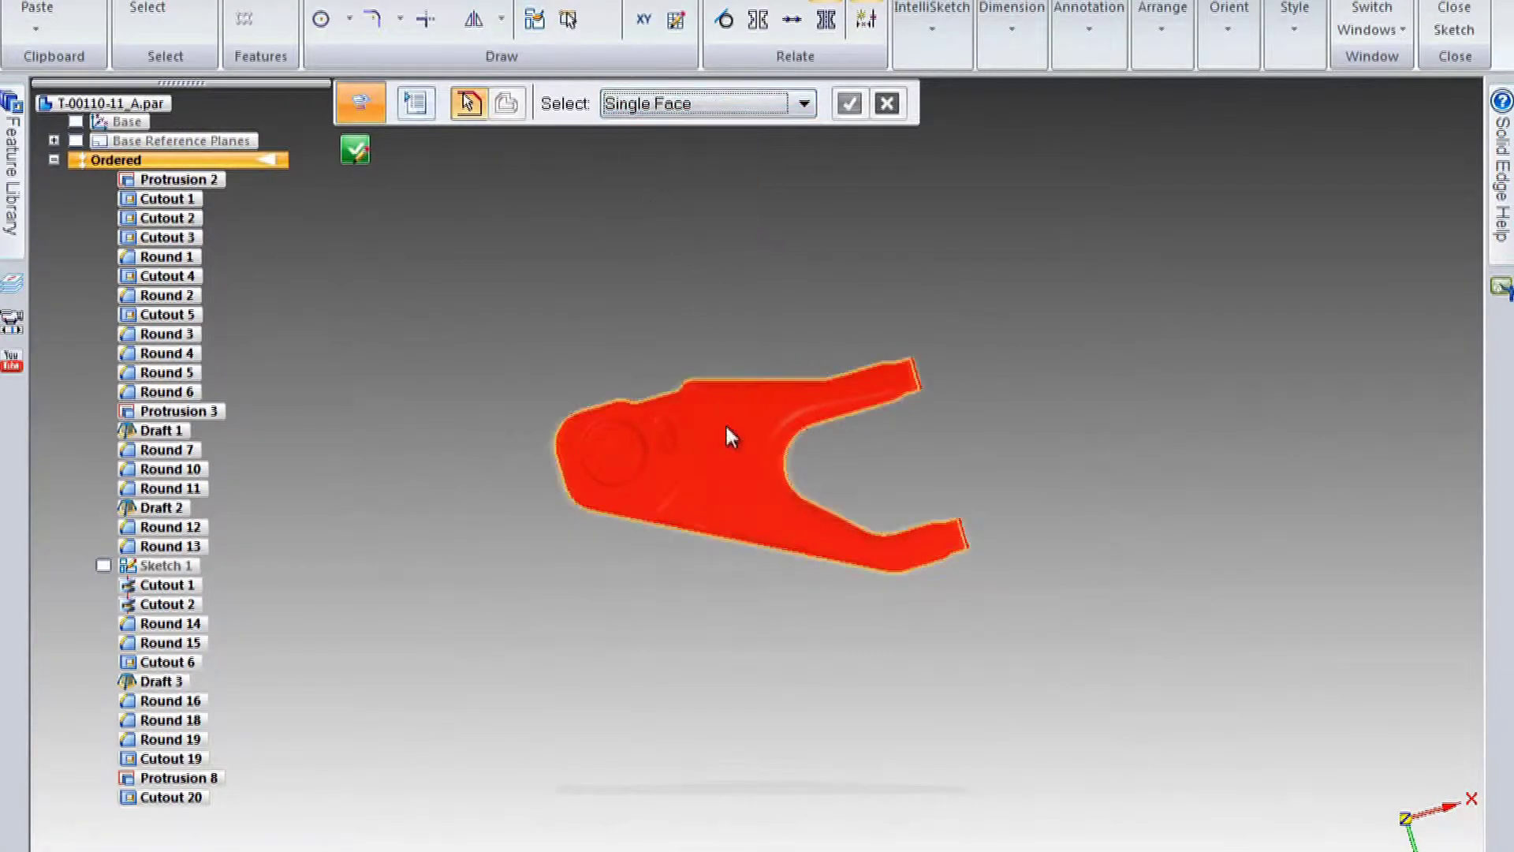
{"action": "left_click", "coordinate": [725, 426]}
{"action": "type", "text": "15"}
{"action": "key", "text": "Return"}
{"action": "left_click", "coordinate": [920, 467]}
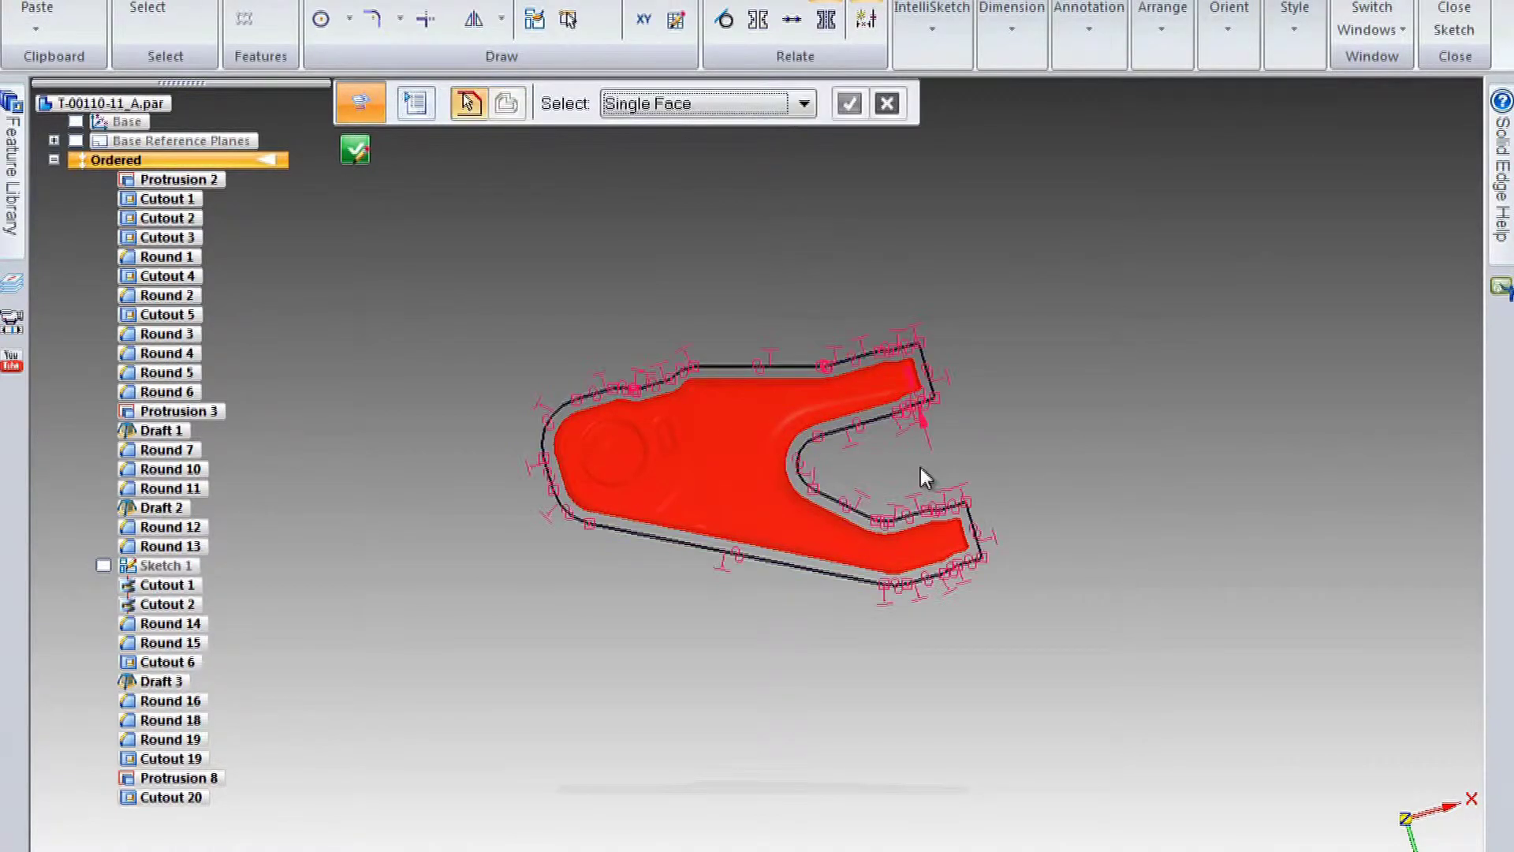
{"action": "left_click", "coordinate": [355, 150]}
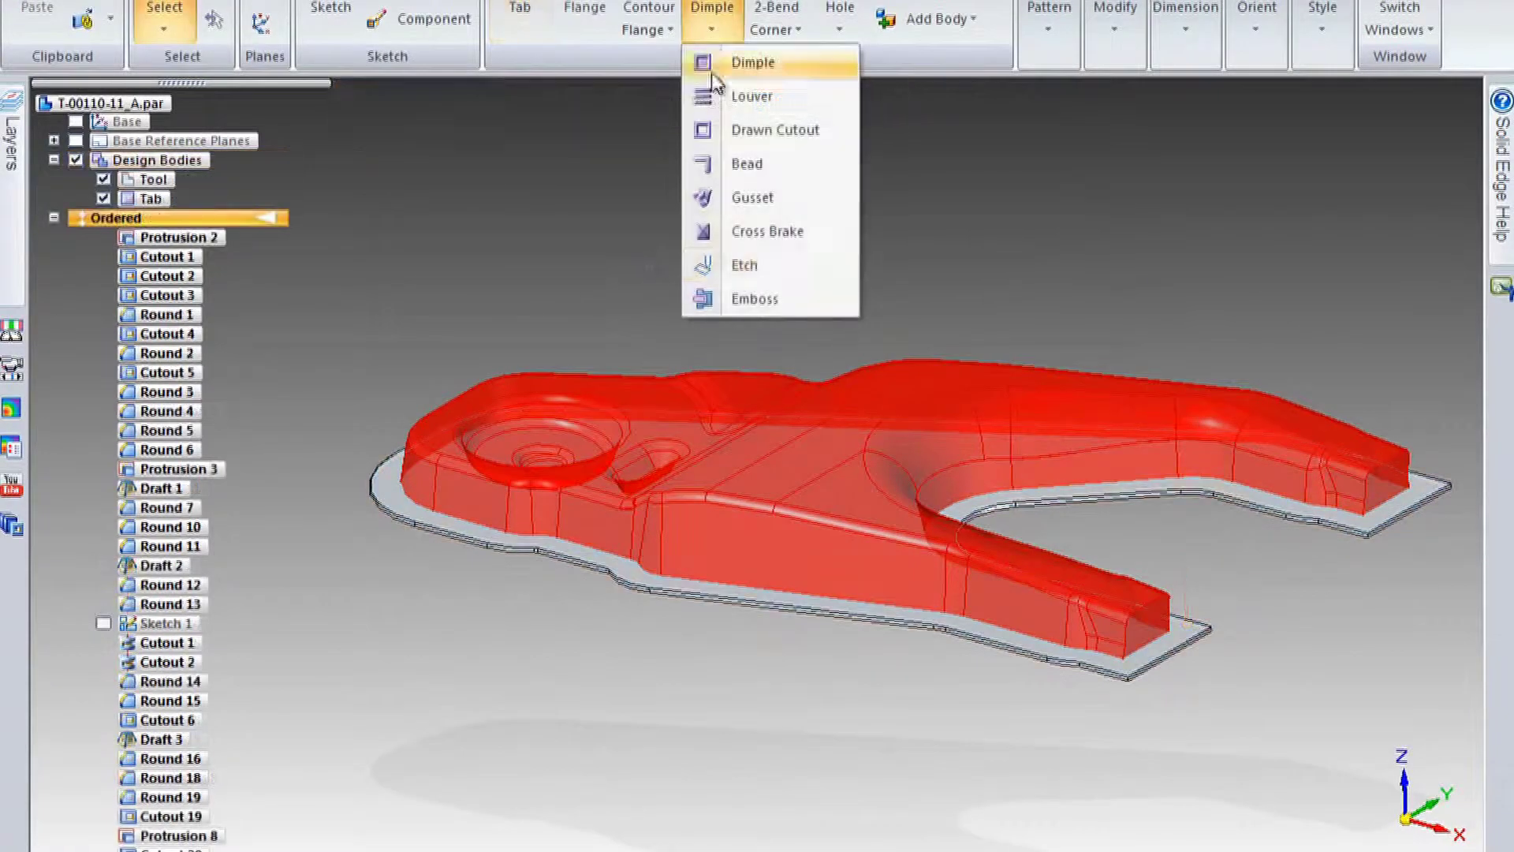
Emboss the Tab plate over the Tool body.
{"action": "left_click", "coordinate": [758, 298]}
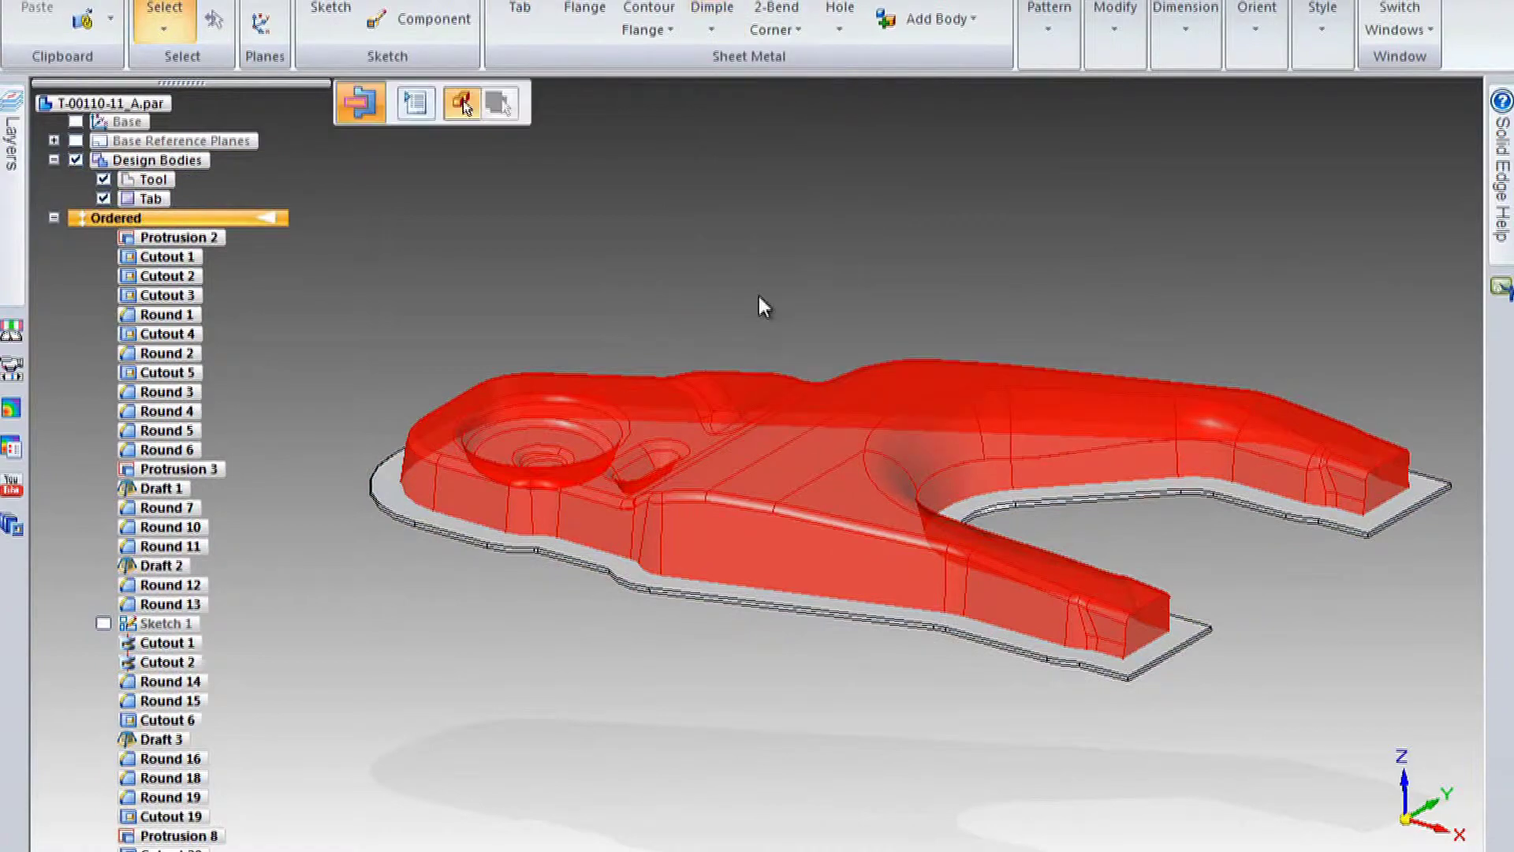
{"action": "left_click", "coordinate": [367, 478]}
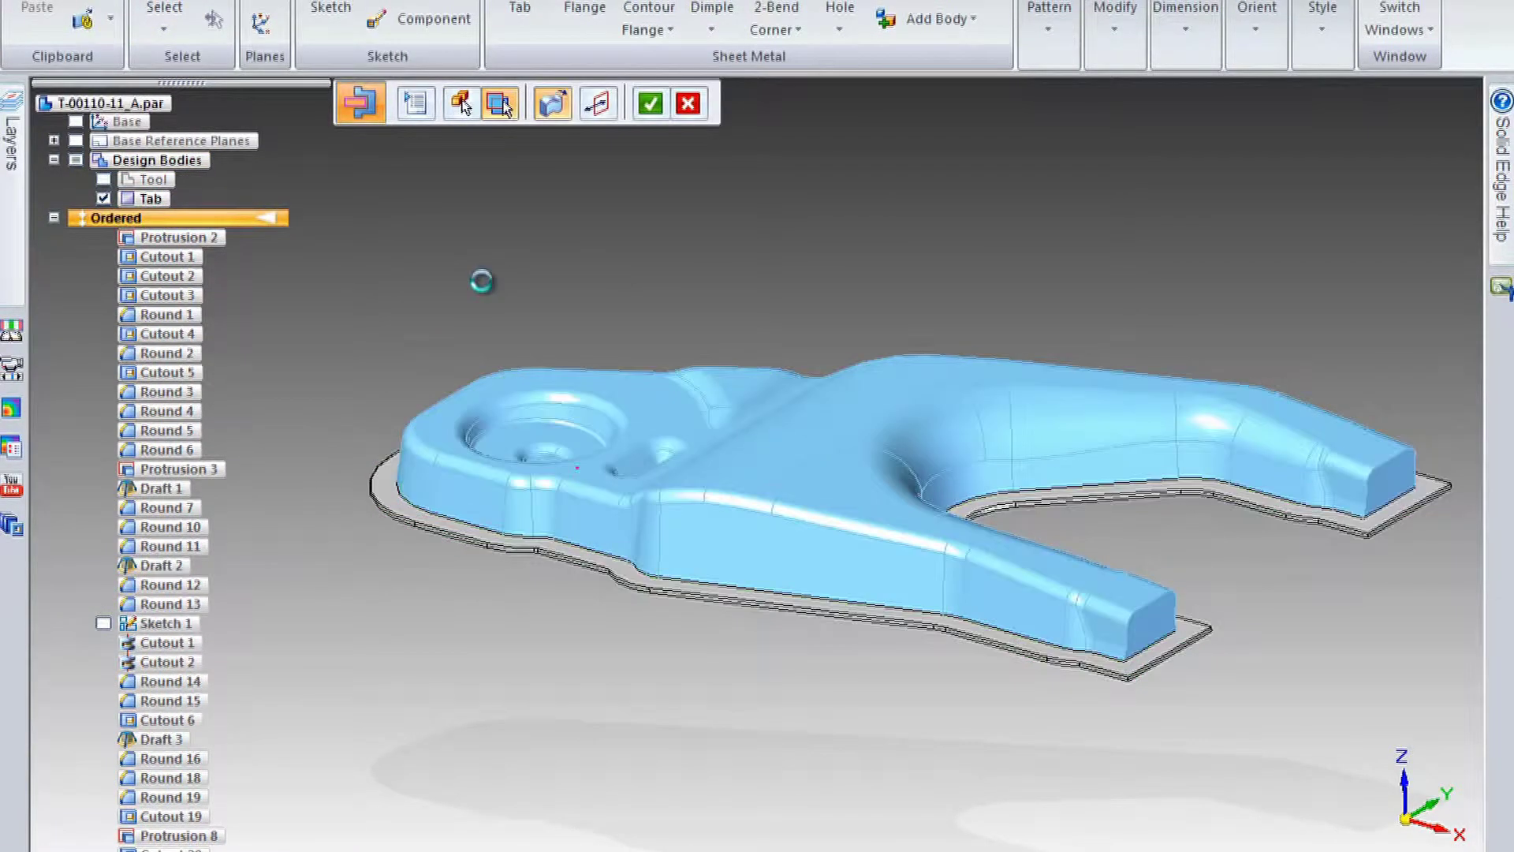
{"action": "key", "text": "Escape"}
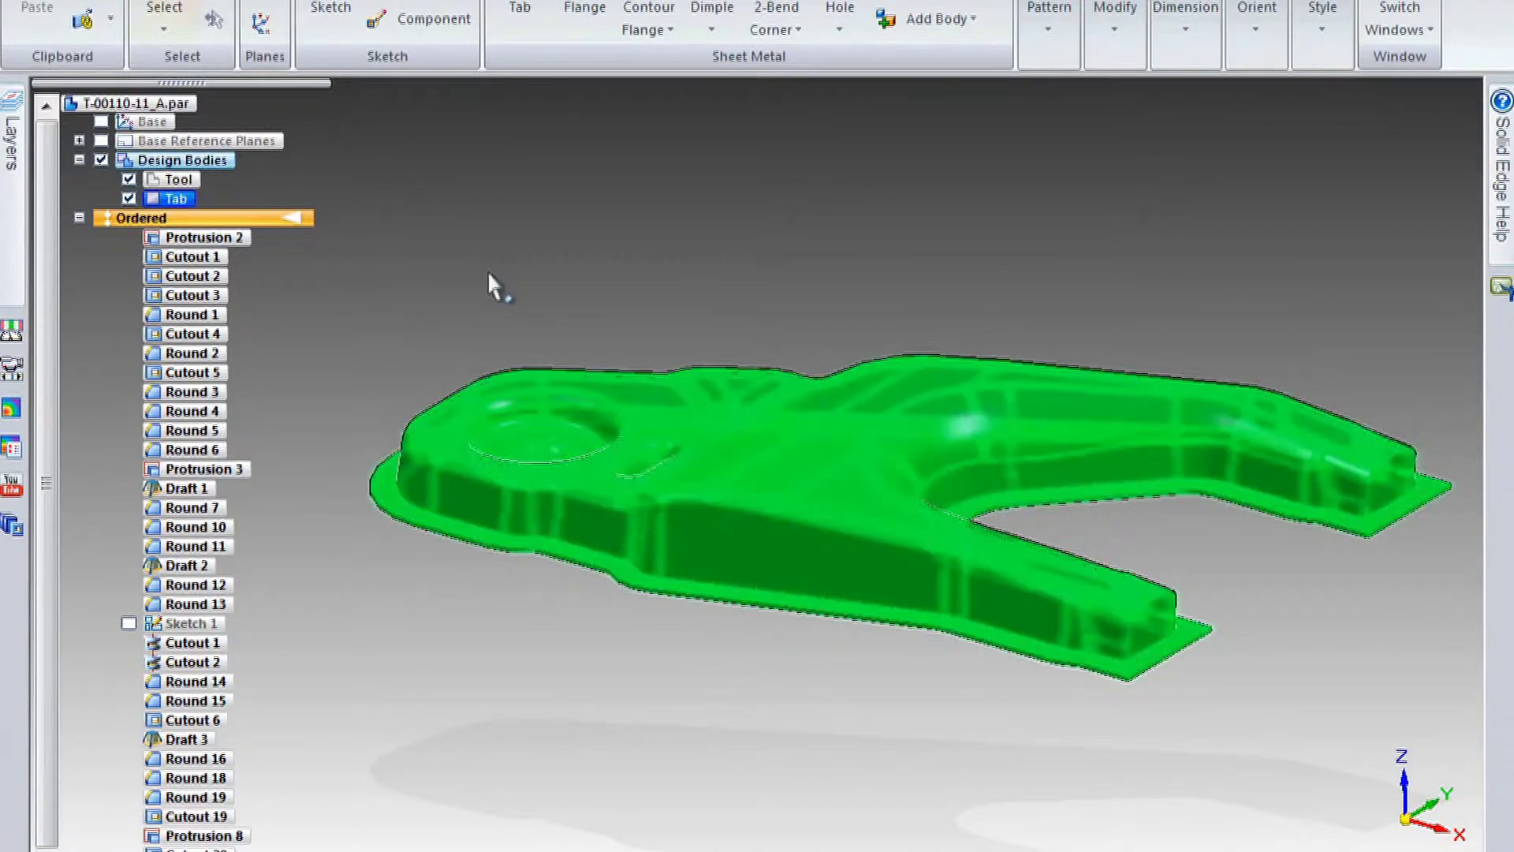
Make Tool a hidden construction body and view the part from the top.
{"action": "right_click", "coordinate": [186, 185]}
{"action": "left_click", "coordinate": [342, 256]}
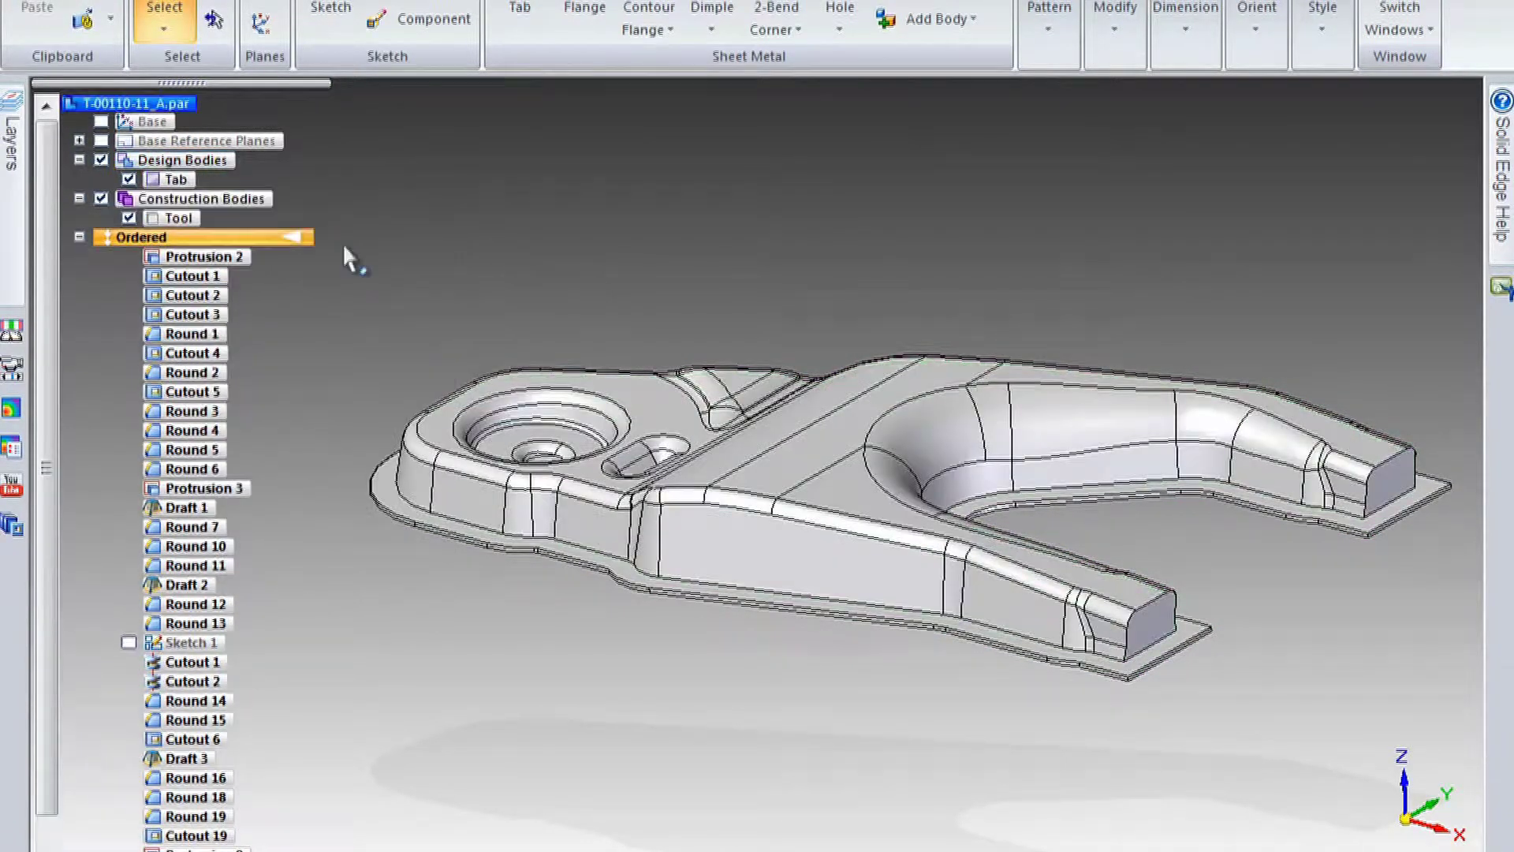
{"action": "left_click", "coordinate": [129, 217]}
{"action": "key", "text": "ctrl+t"}
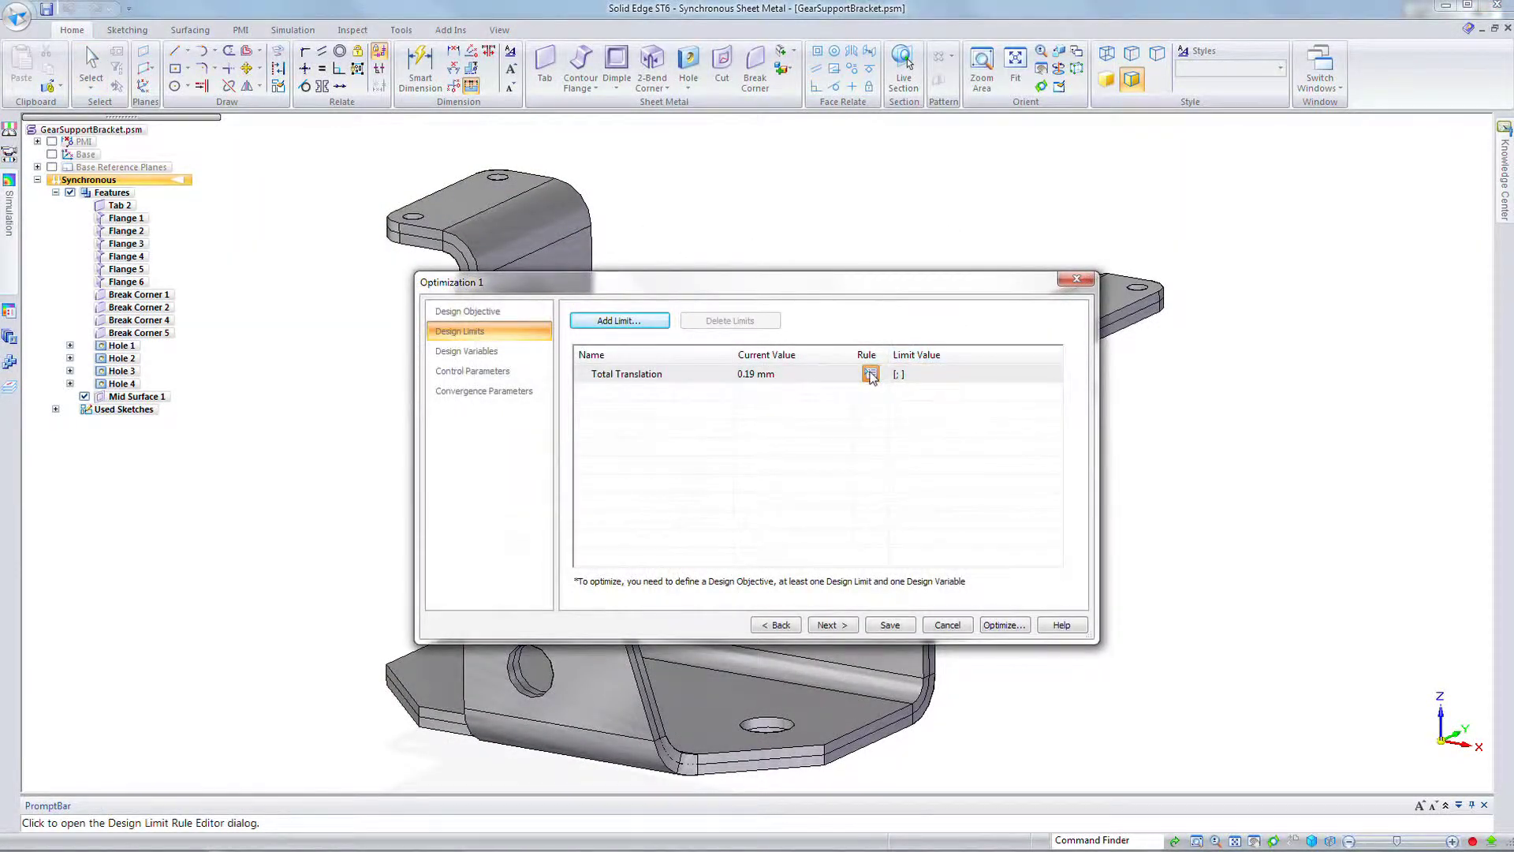
Define the Total Translation limit rule and show the Mass Vs Iteration chart.
{"action": "left_click", "coordinate": [870, 374]}
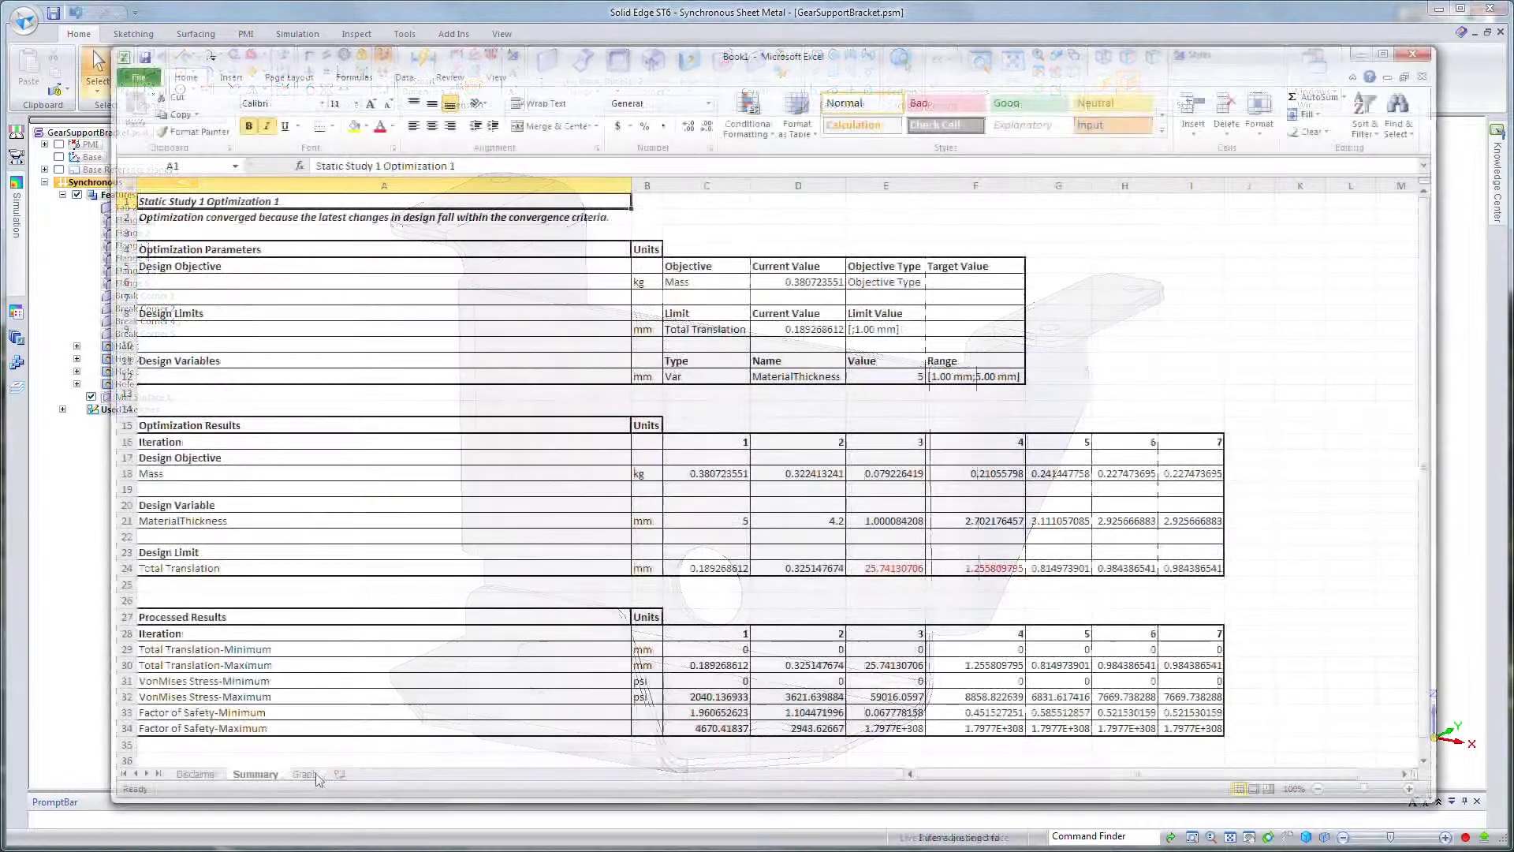
{"action": "left_click", "coordinate": [314, 775]}
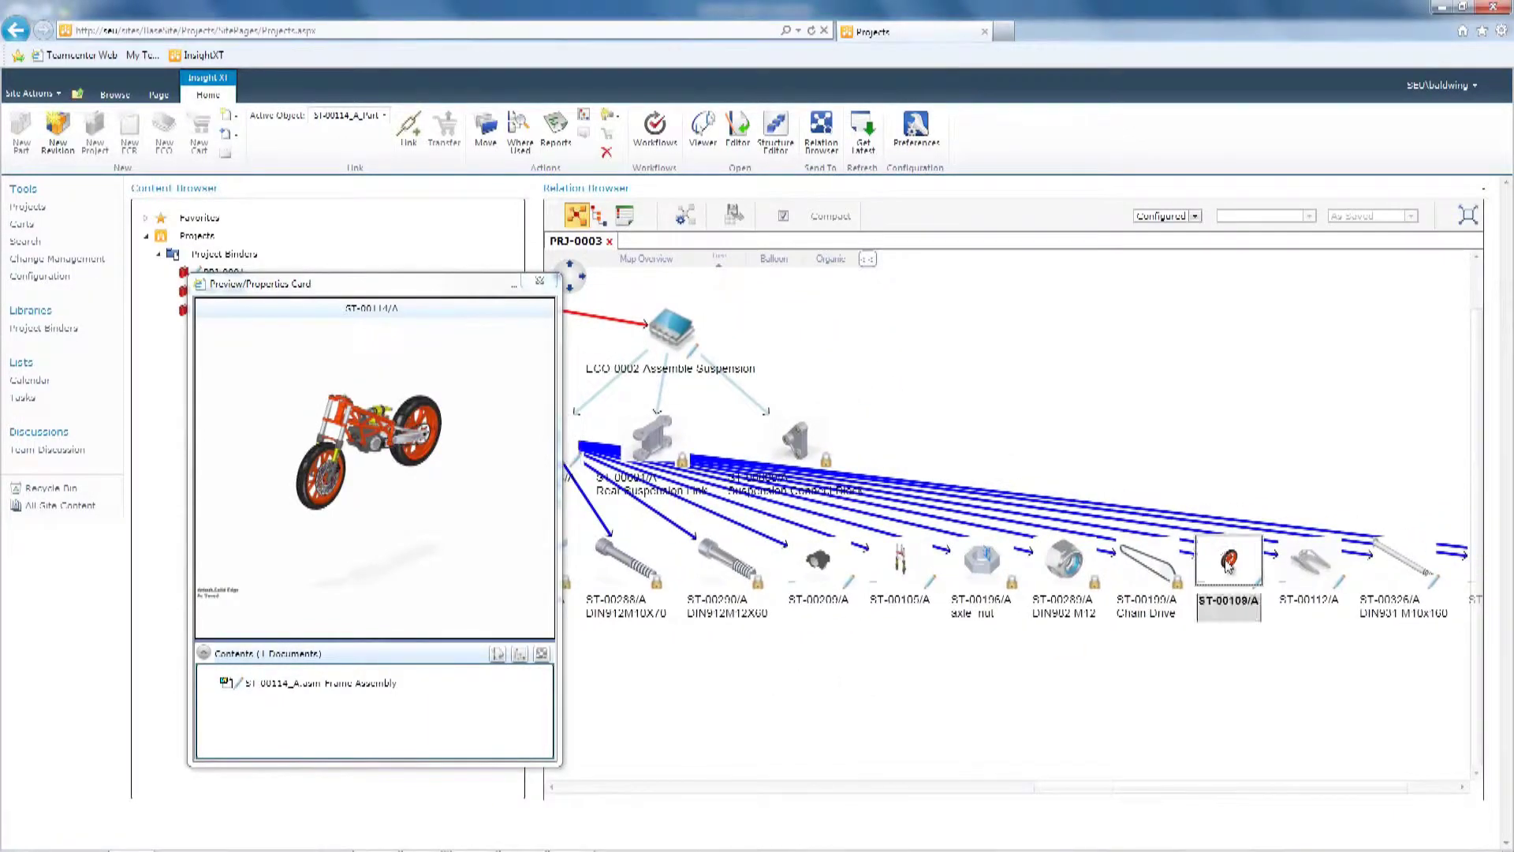
Expand ST-00109/A's related parts and arrange the relation graph in Organic layout.
{"action": "double_click", "coordinate": [1228, 562]}
{"action": "left_click", "coordinate": [830, 260]}
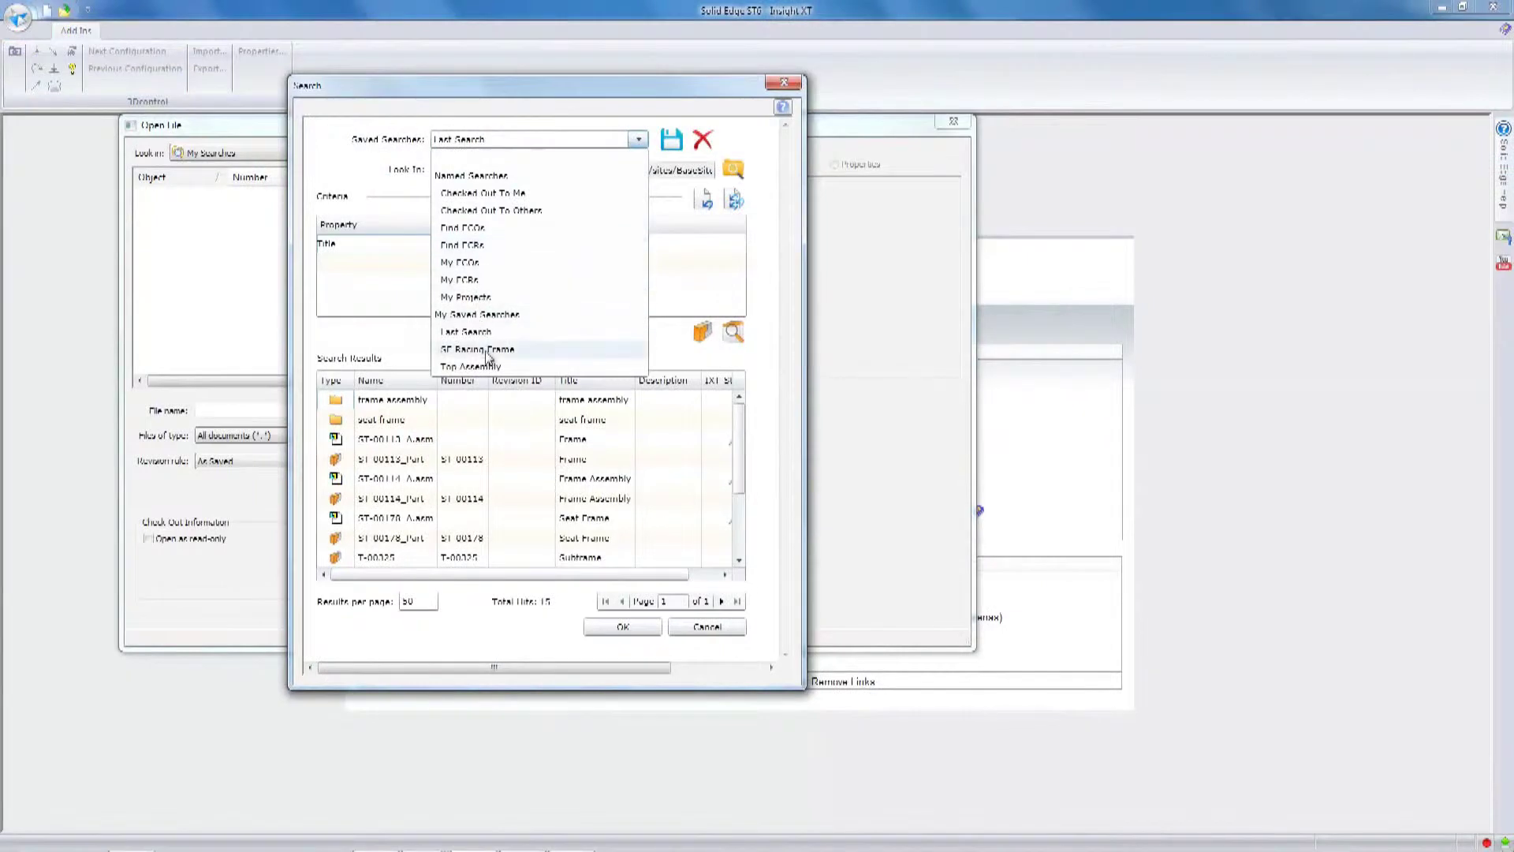
Run the SE Racing Frame saved search and open the ST 00114_A.asm frame assembly.
{"action": "left_click", "coordinate": [483, 348]}
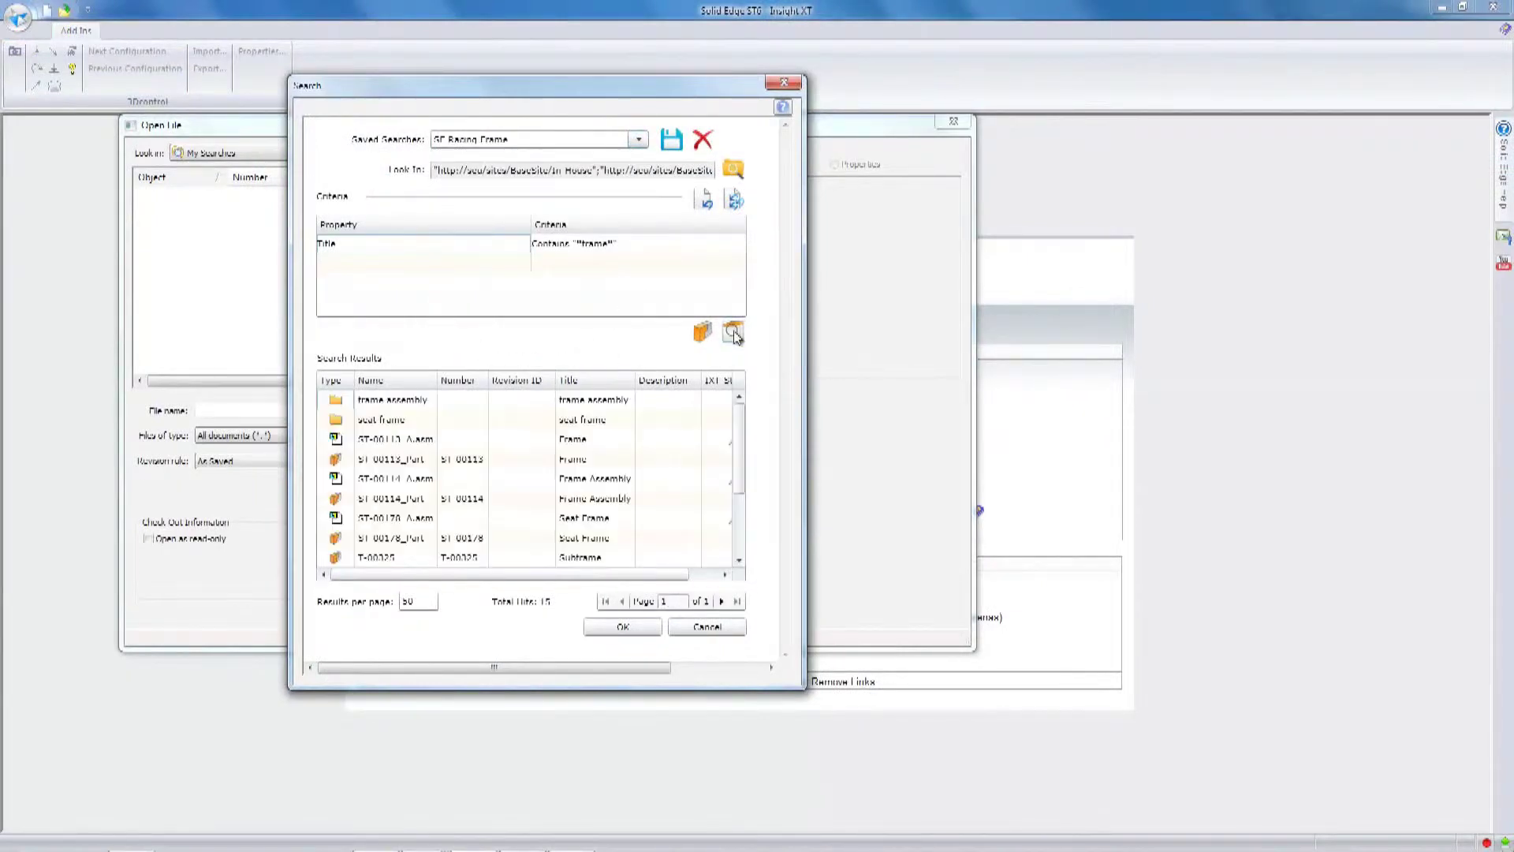
{"action": "left_click", "coordinate": [646, 628]}
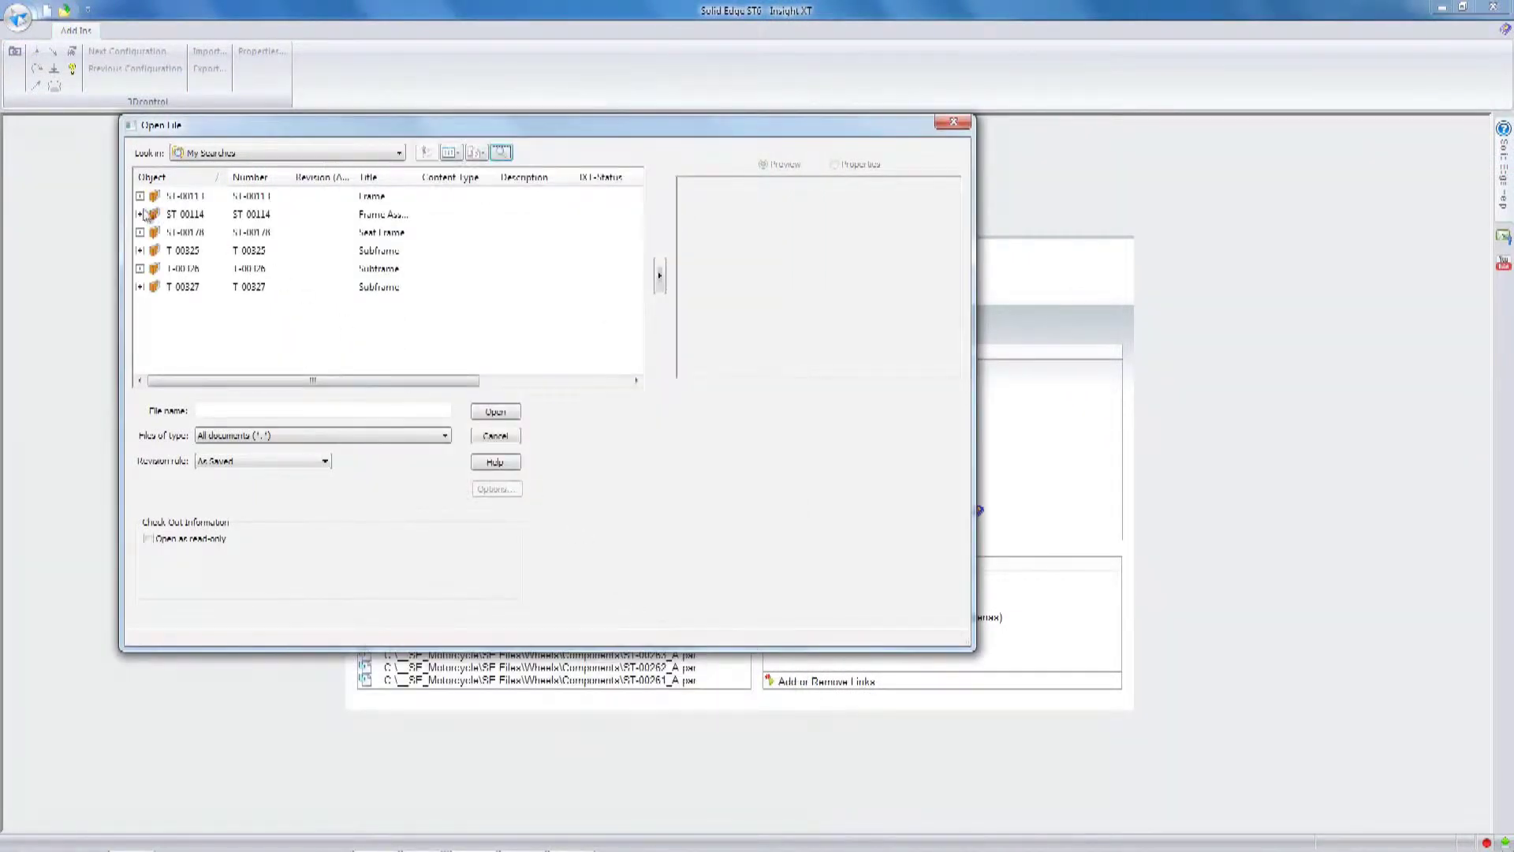
{"action": "left_click", "coordinate": [140, 214]}
{"action": "left_click", "coordinate": [152, 233]}
{"action": "left_click", "coordinate": [199, 250]}
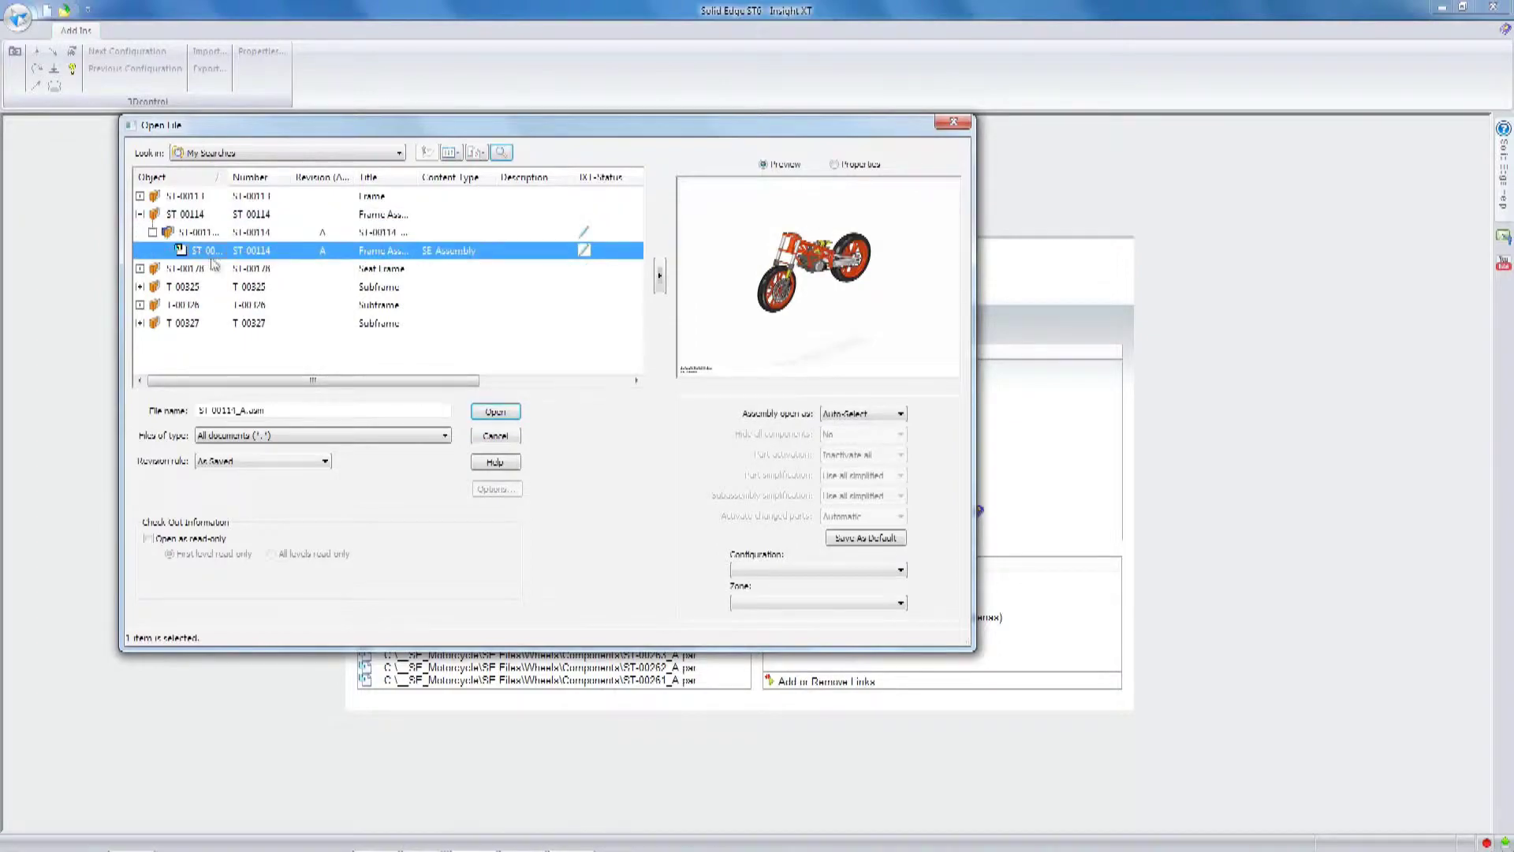
{"action": "left_click", "coordinate": [496, 411]}
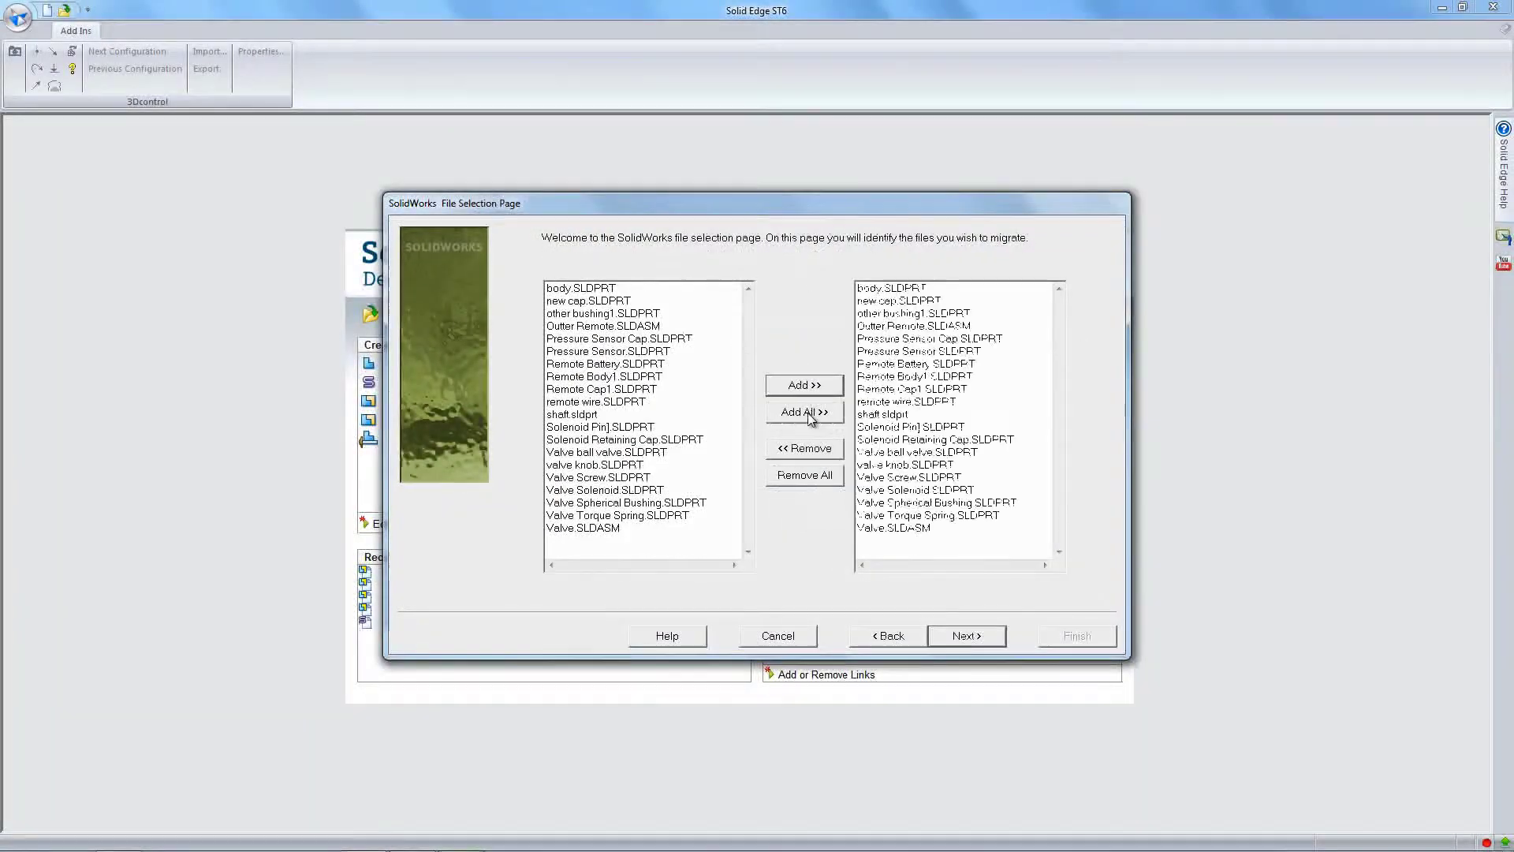
Advance the SolidWorks migration wizard past the file selection page.
{"action": "left_click", "coordinate": [967, 635]}
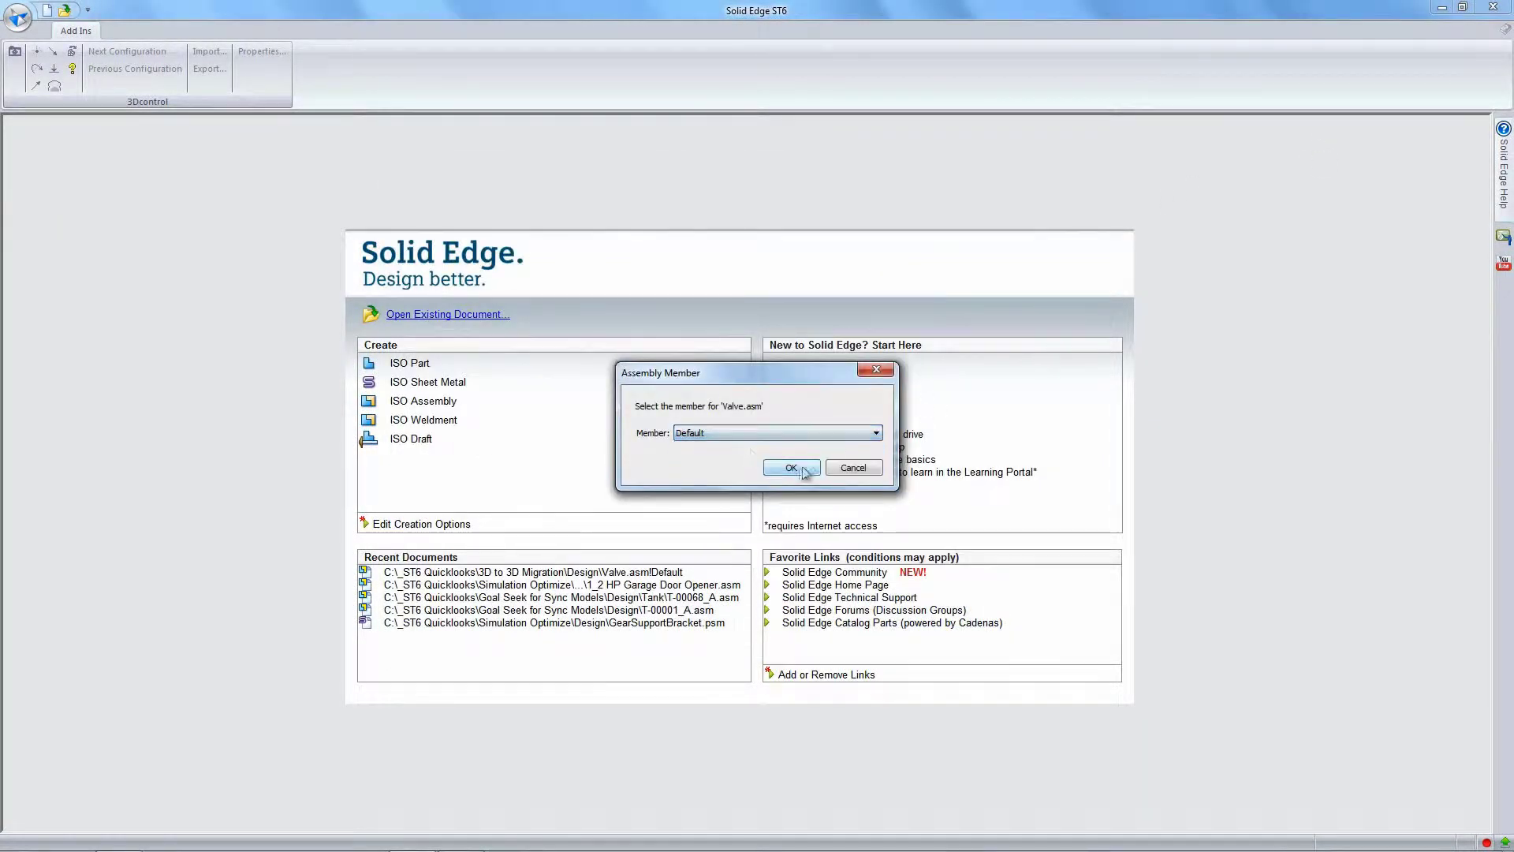
Load Valve.asm's Default member, then switch to its Internal alternate member.
{"action": "left_click", "coordinate": [791, 467]}
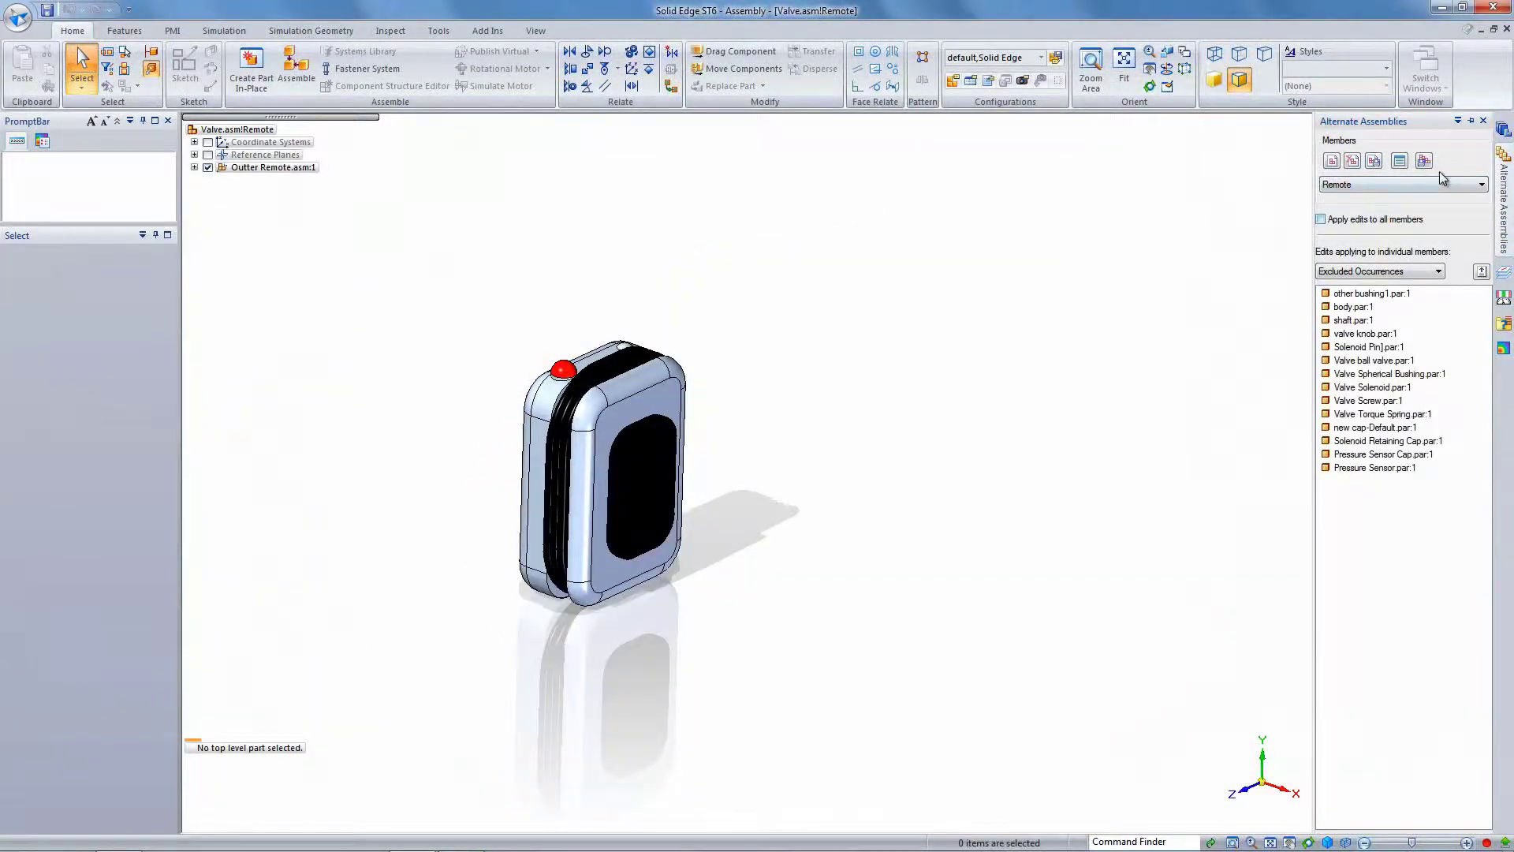
{"action": "left_click", "coordinate": [1360, 218]}
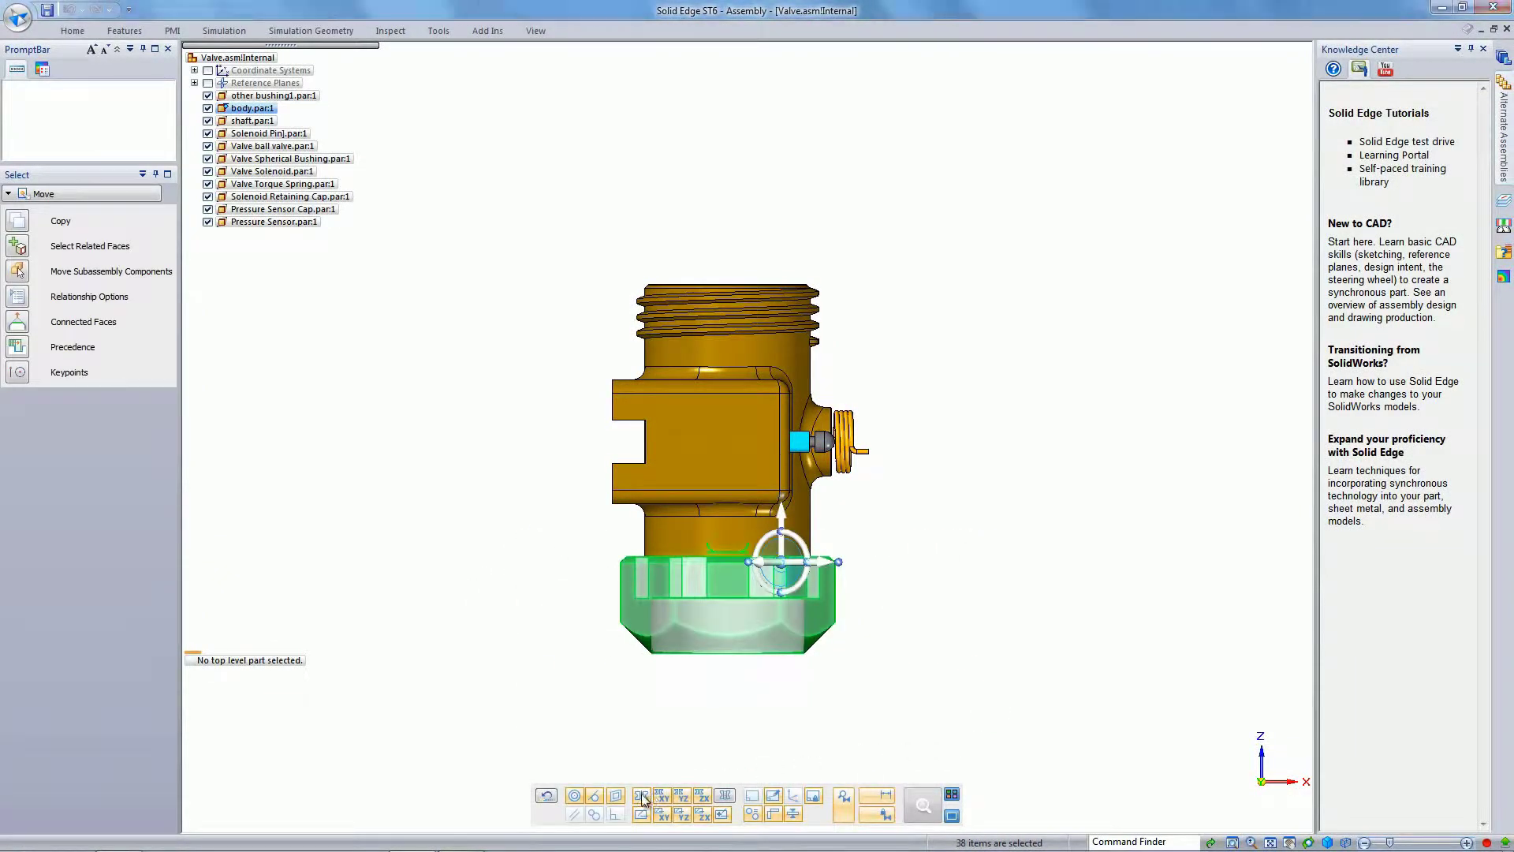
Move the hex nut .37 along its vertical axis and orbit the valve to an angle.
{"action": "left_click", "coordinate": [782, 523]}
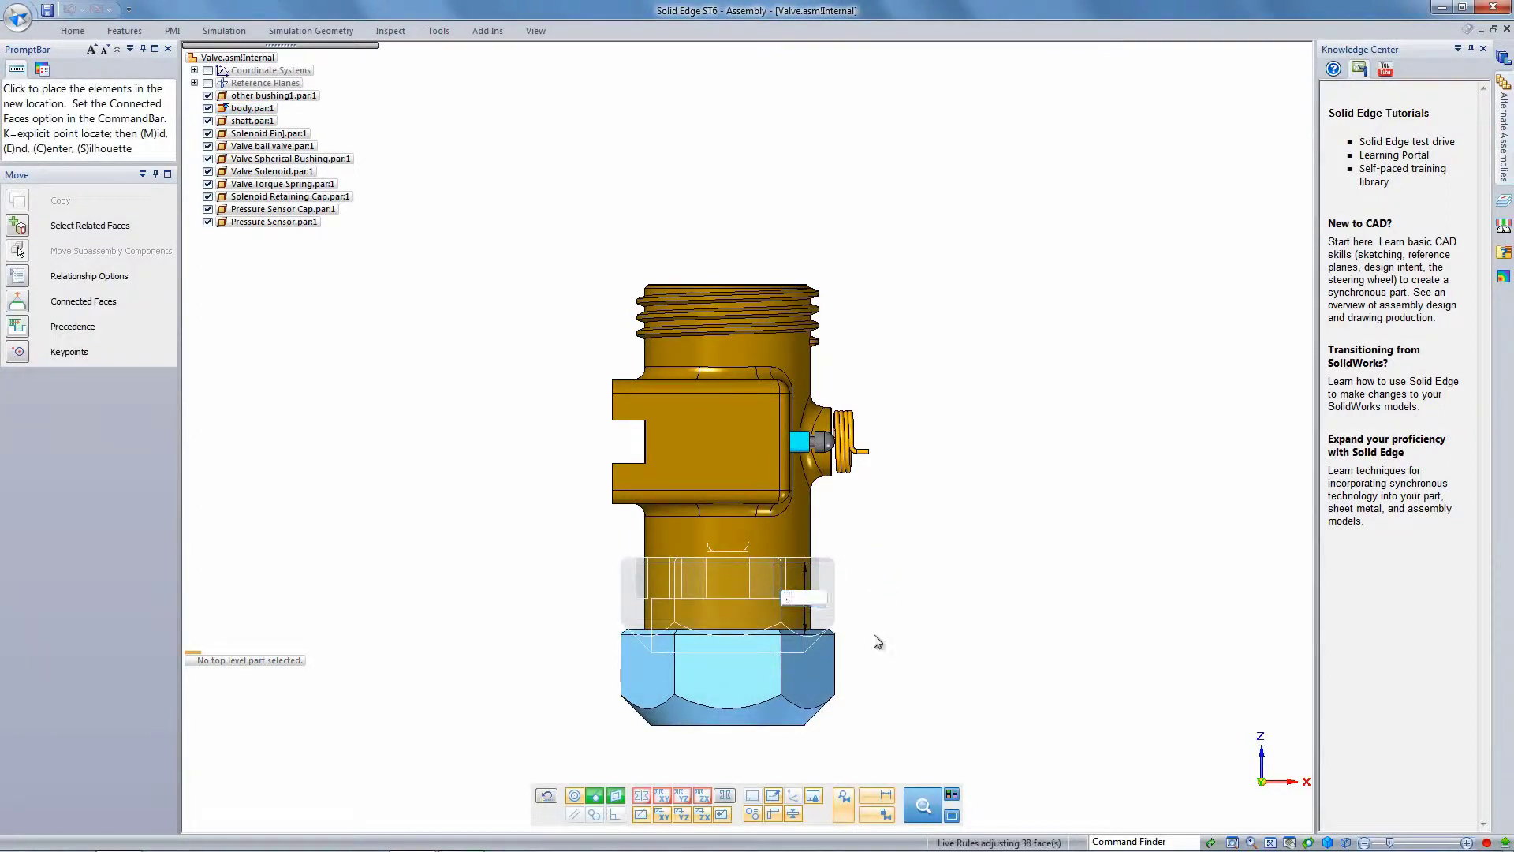
{"action": "type", "text": ".375"}
{"action": "key", "text": "Return"}
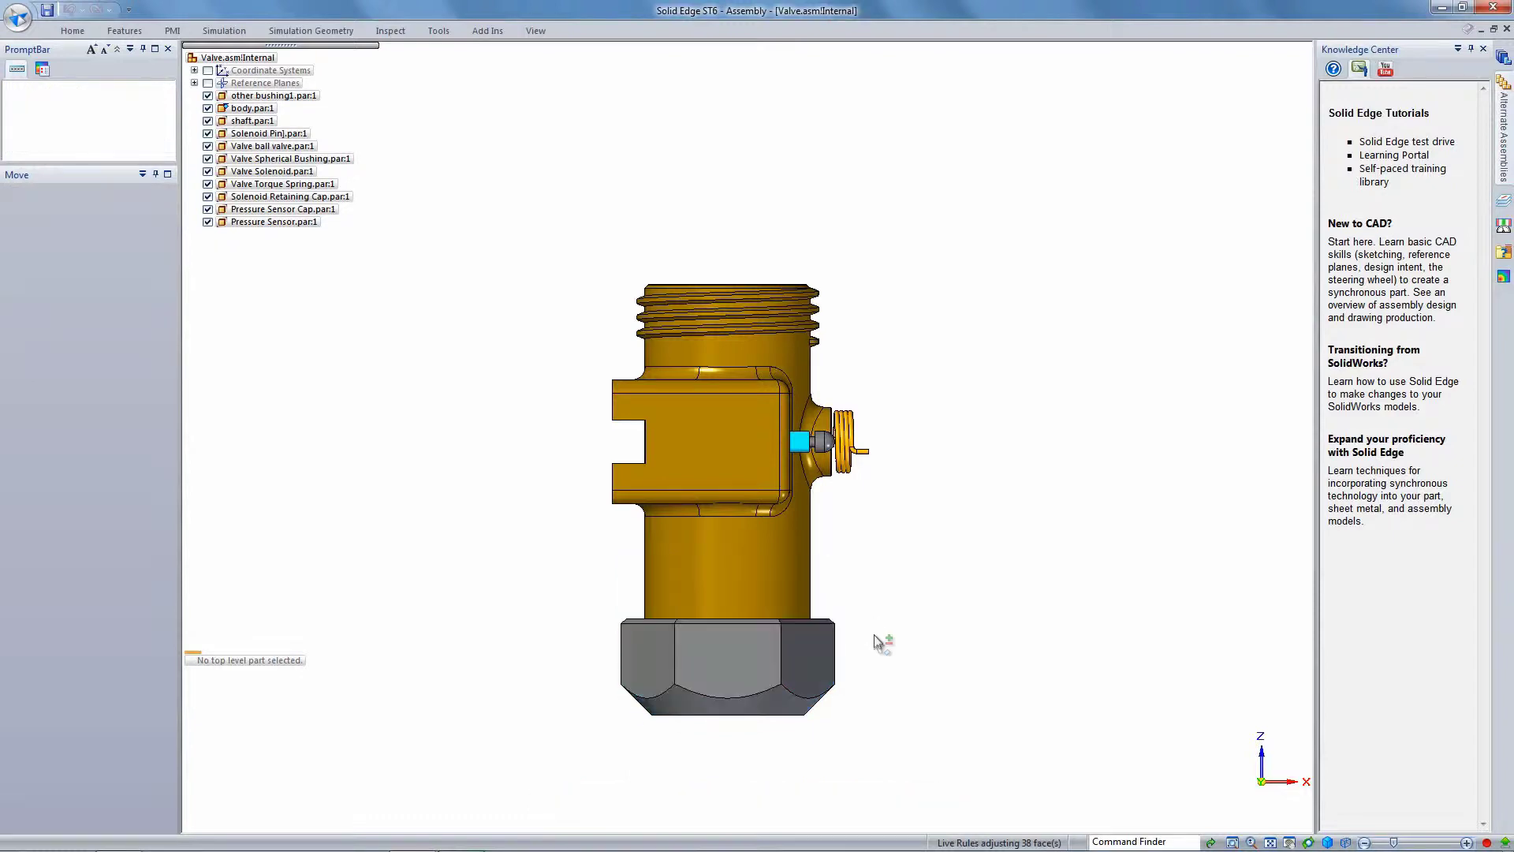
{"action": "left_click", "coordinate": [924, 625]}
{"action": "middle_click_drag", "start_coordinate": [995, 592], "coordinate": [1040, 477]}
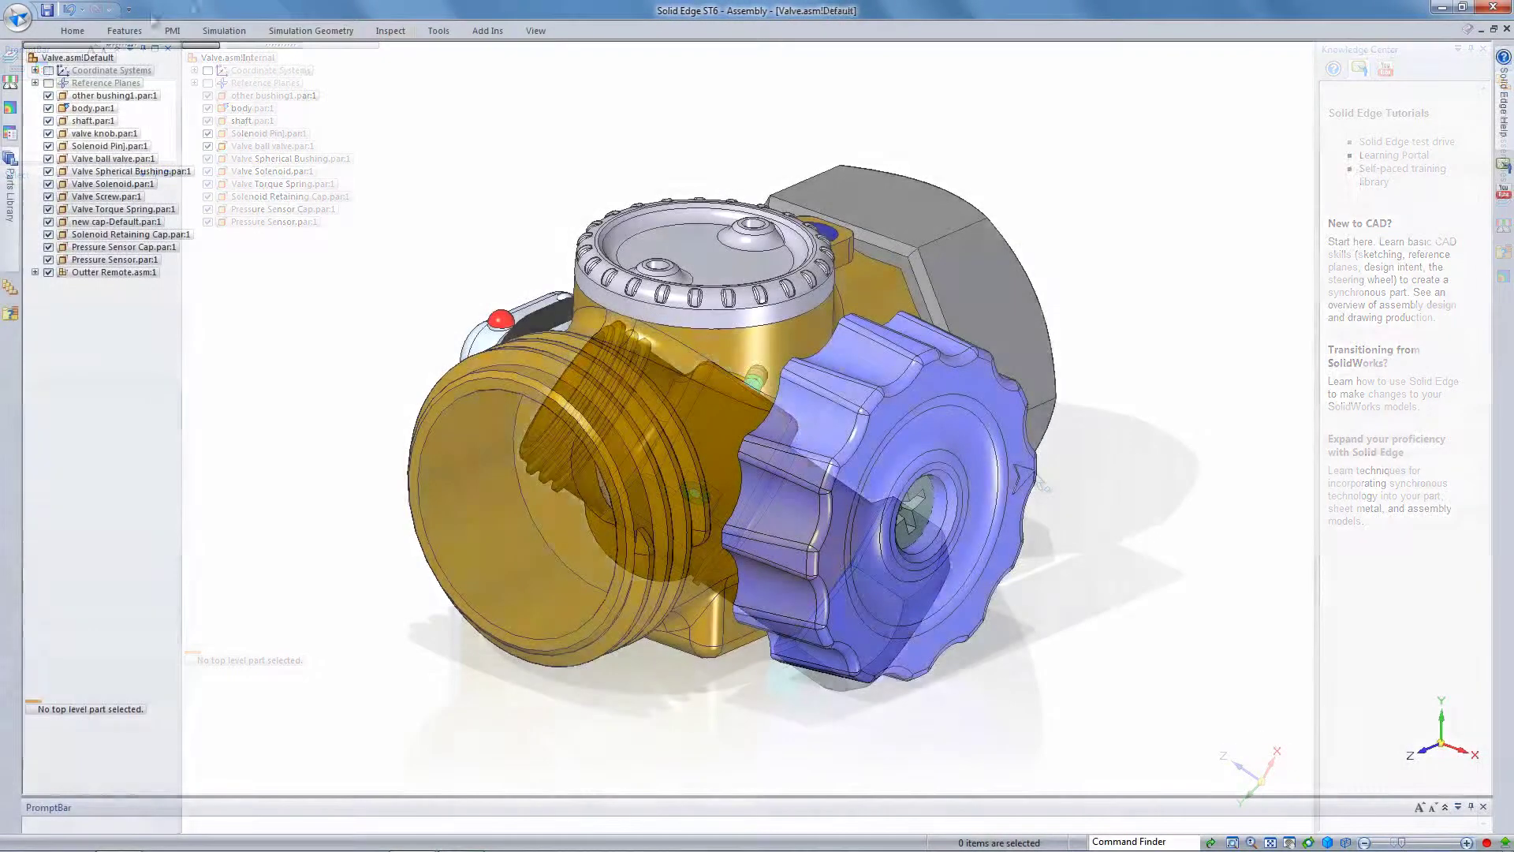
{"action": "left_click", "coordinate": [128, 10]}
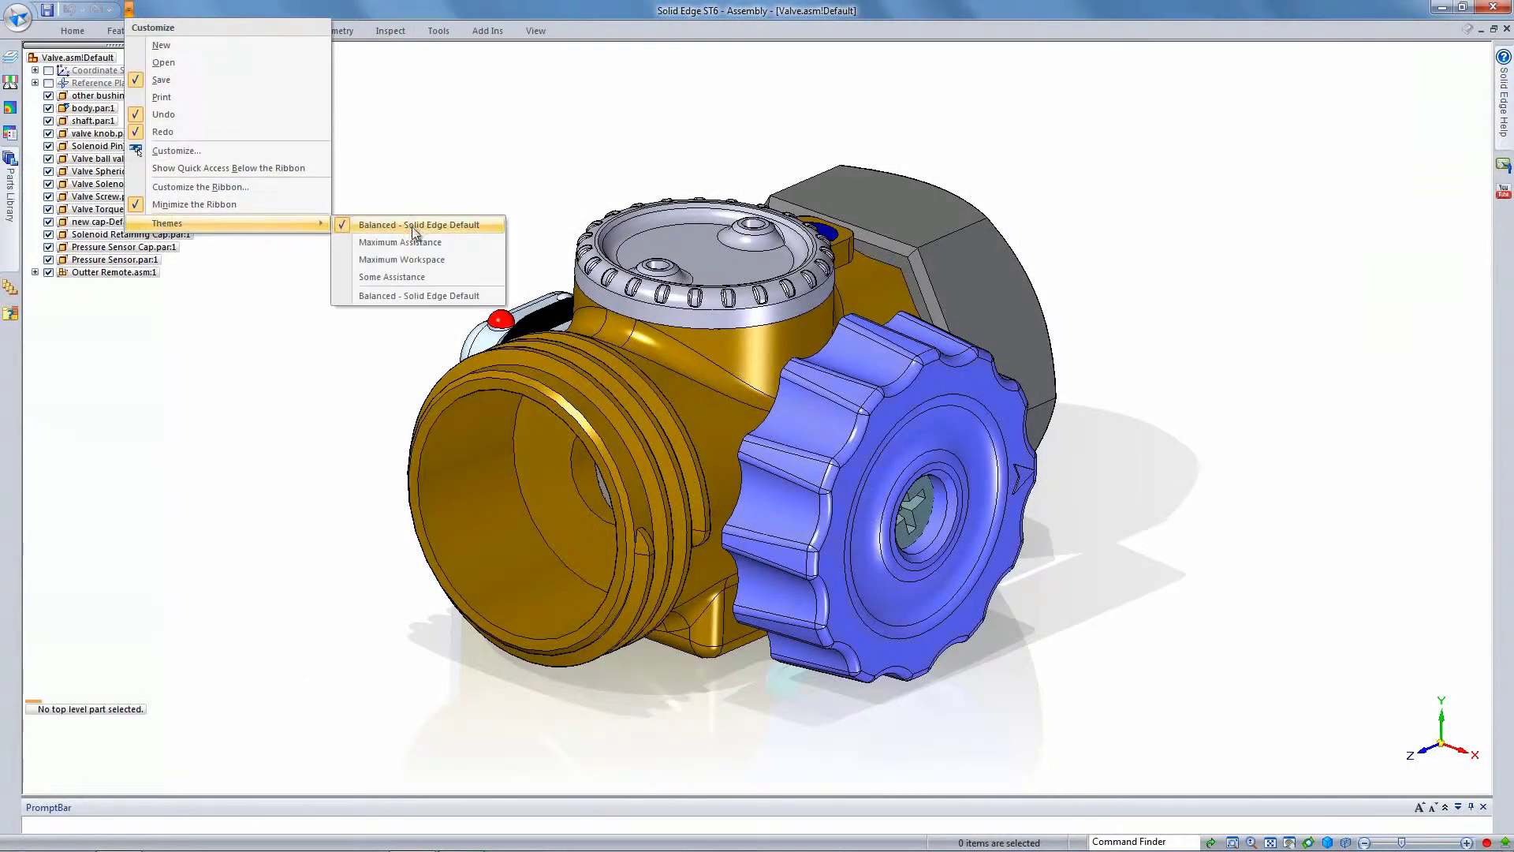
Apply the Maximum Assistance theme and open Alternate Assemblies via a Command Finder search for 'alternate'.
{"action": "left_click", "coordinate": [410, 243]}
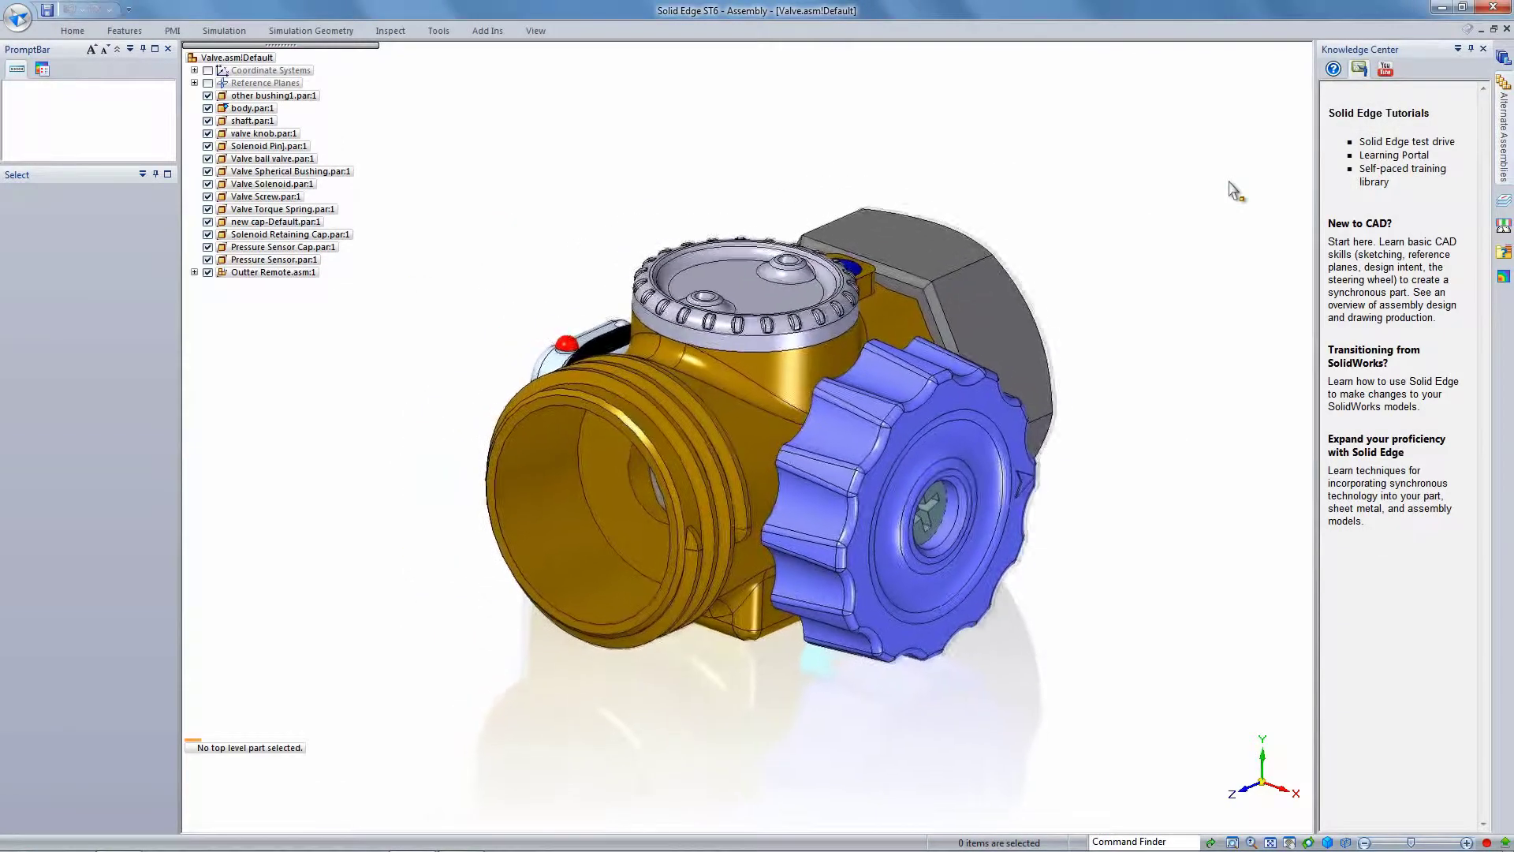
{"action": "middle_click_drag", "start_coordinate": [1235, 192], "coordinate": [1212, 257]}
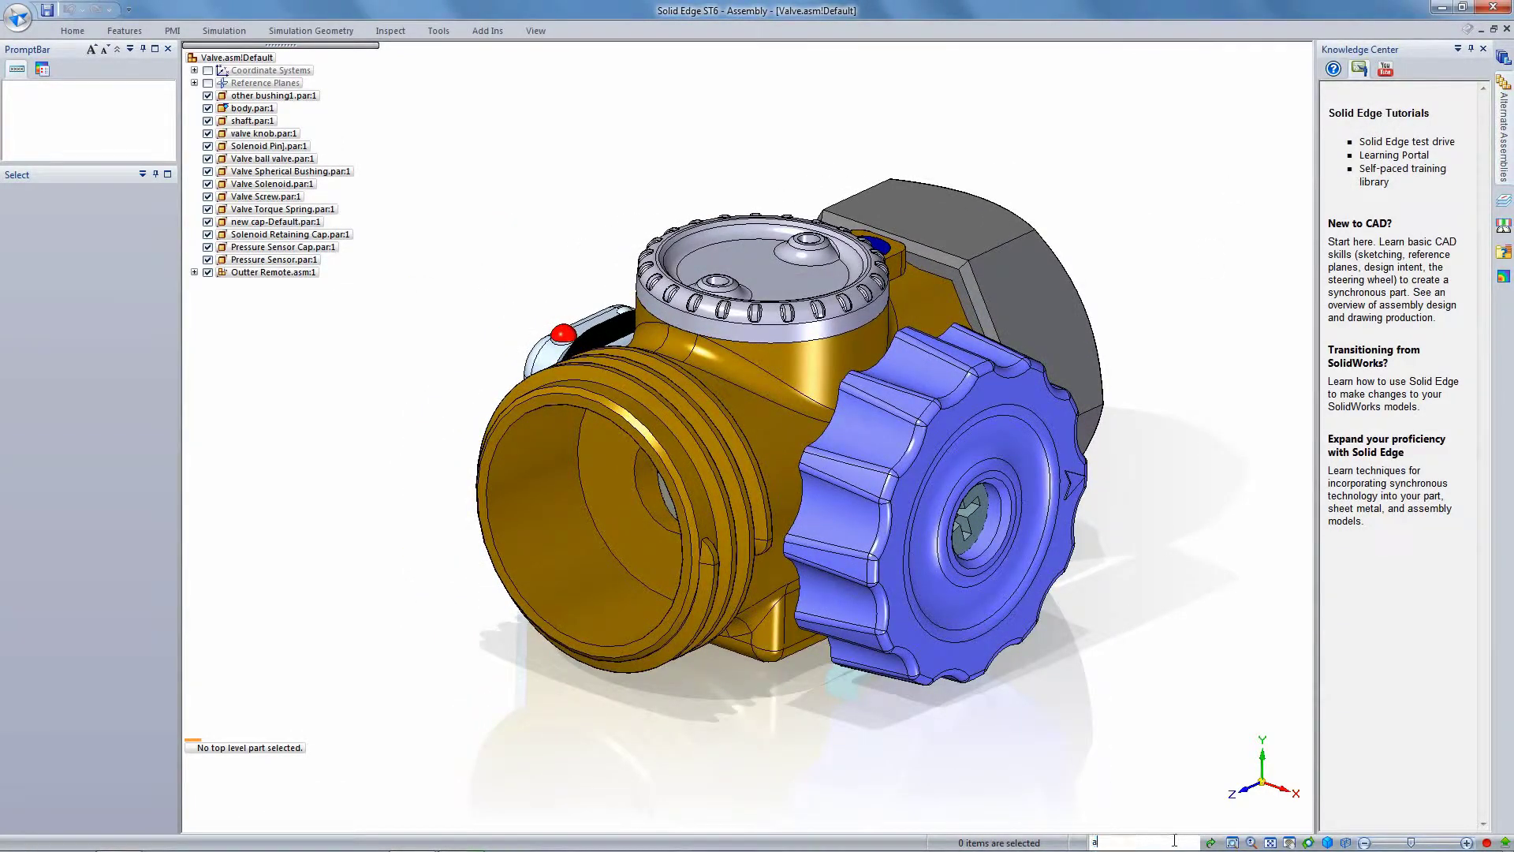
{"action": "key", "text": "Return"}
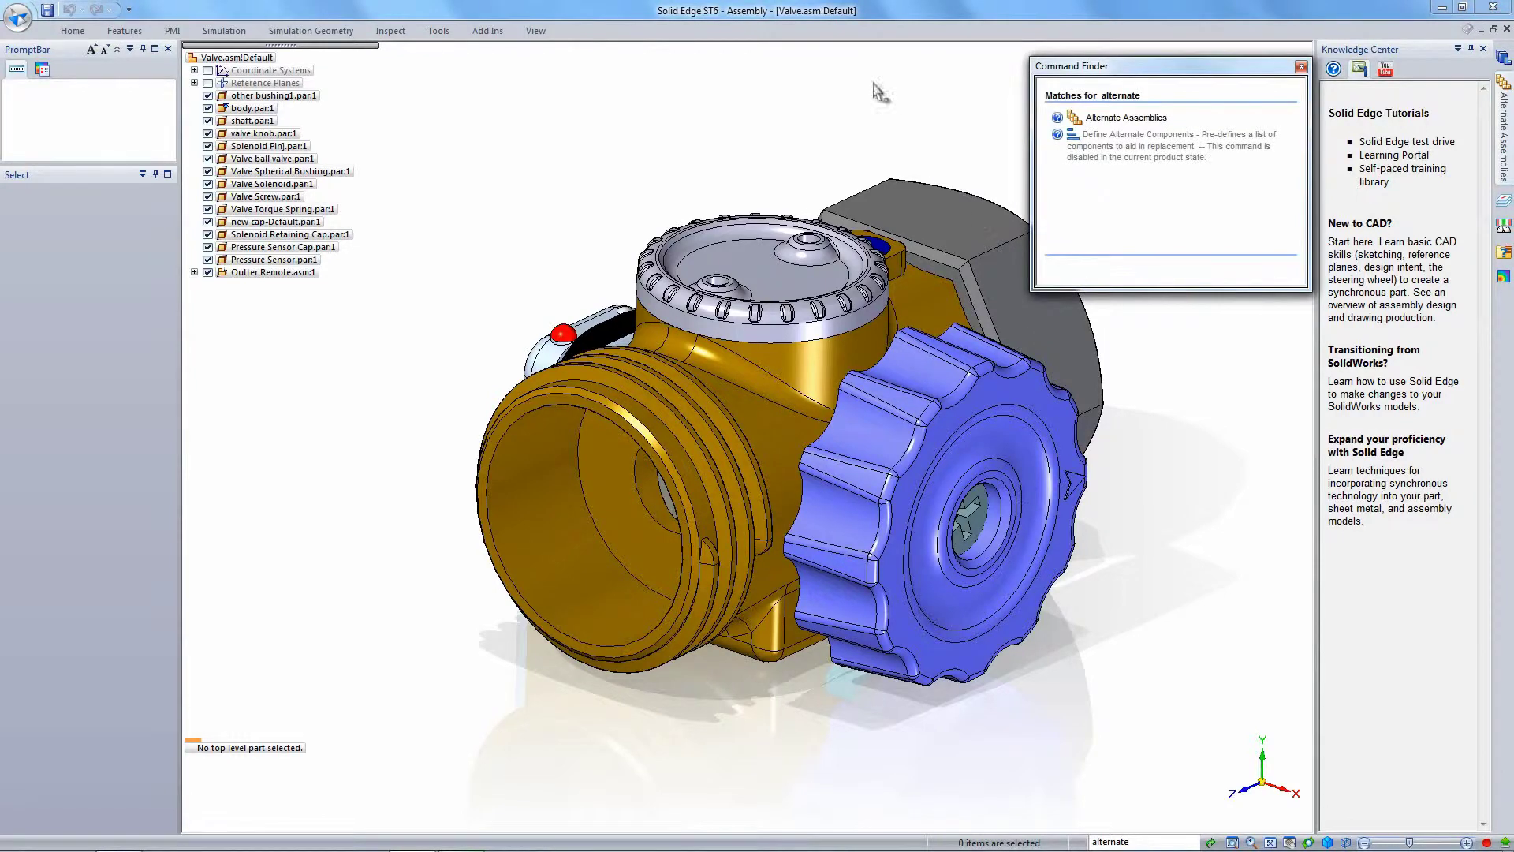
{"action": "left_click", "coordinate": [1136, 118]}
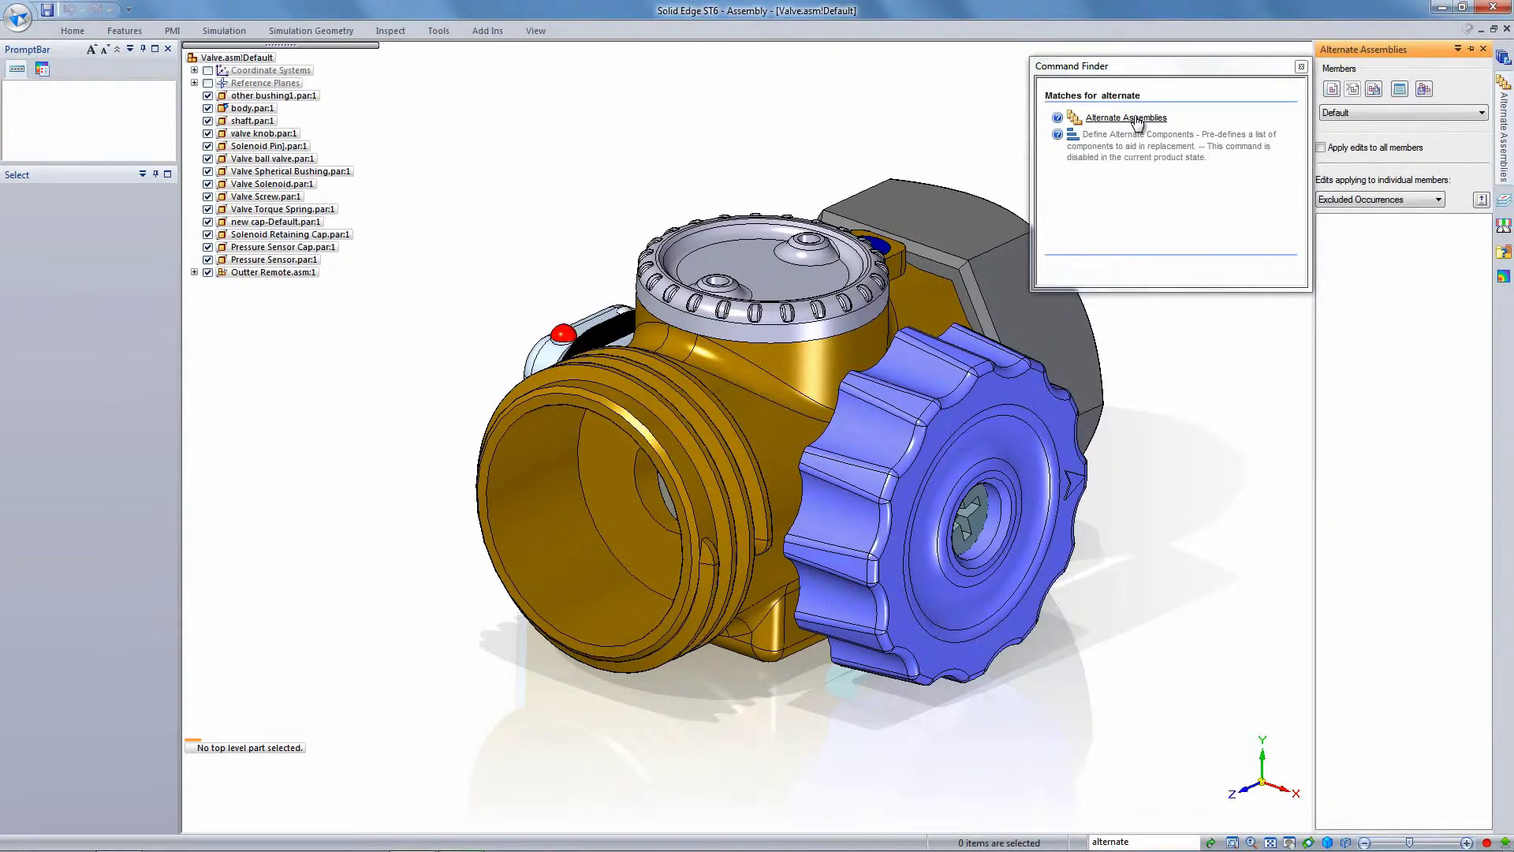